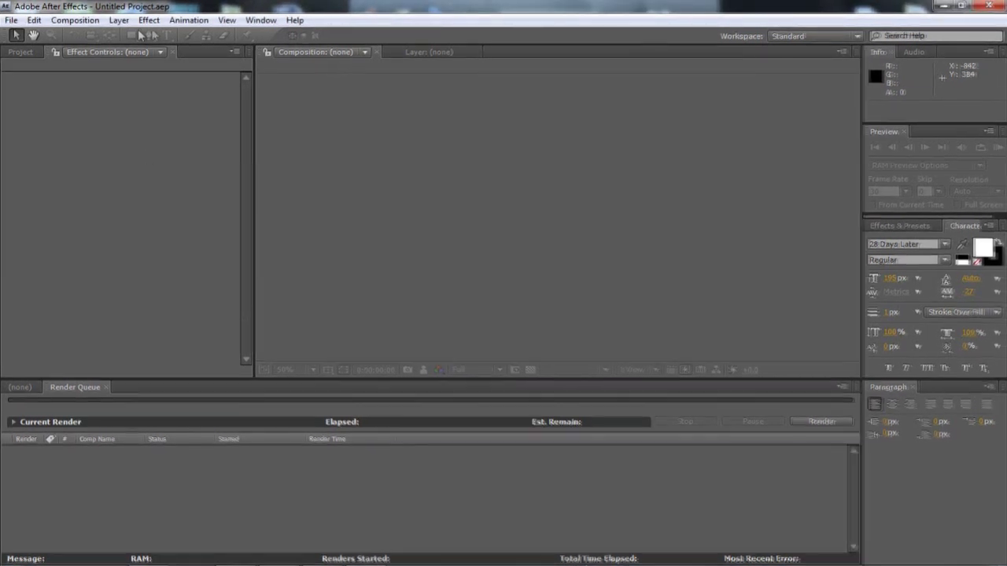
# - Create Comp 1 from the HDV/HDTV 720 29.97 preset: 1280×720, 29.97 fps, 10 seconds long
pyautogui.click(74, 19)
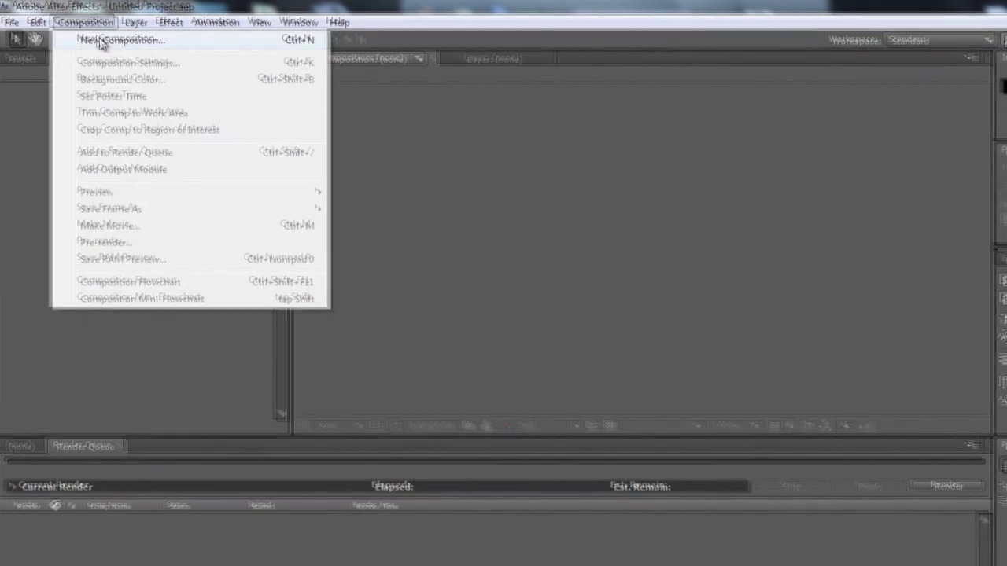
pyautogui.click(101, 44)
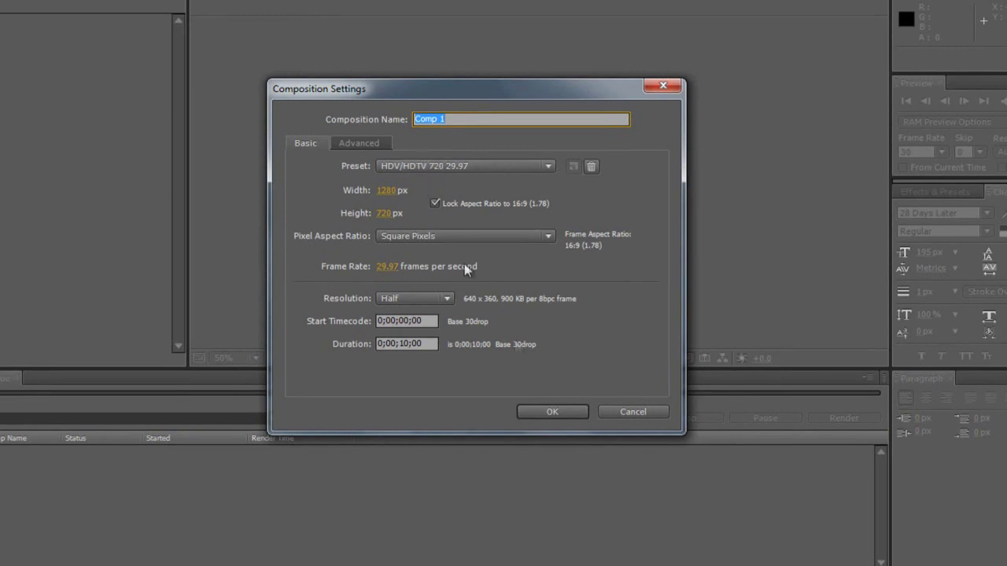
pyautogui.click(532, 413)
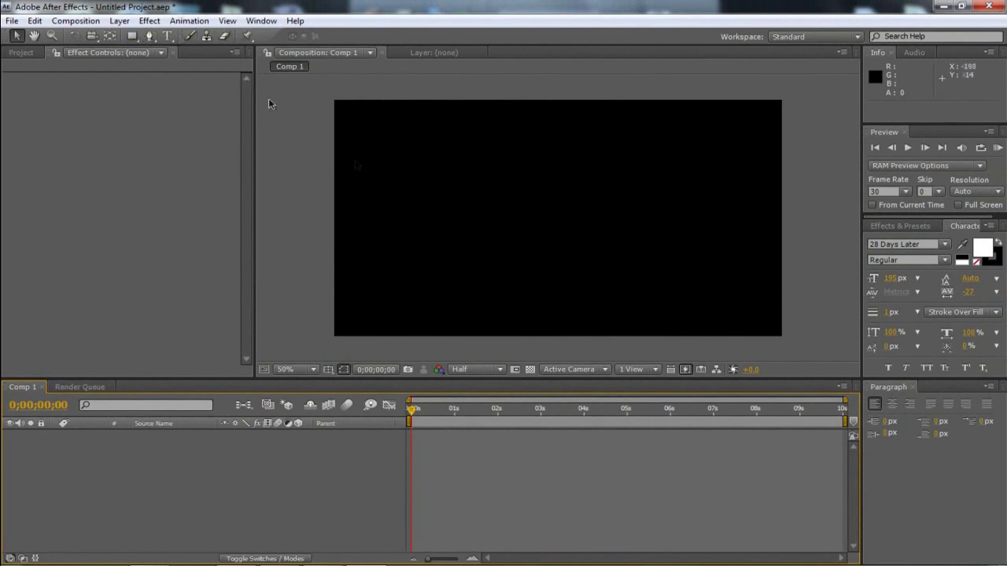
# - Add a comp-sized 1280×720 solid coloured 000CFF bright blue, Blue Solid 1
pyautogui.click(114, 21)
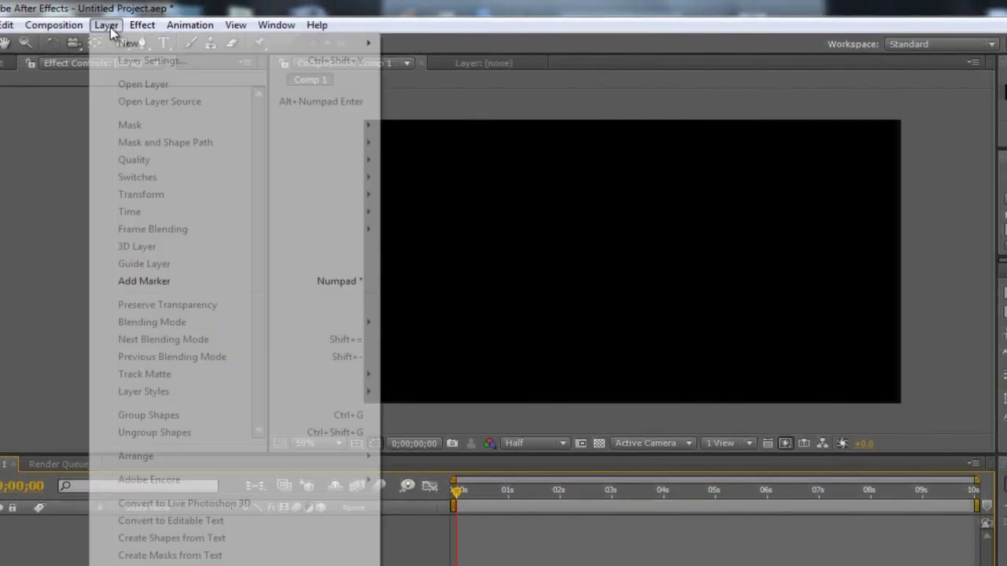
pyautogui.moveTo(131, 37)
pyautogui.click(415, 56)
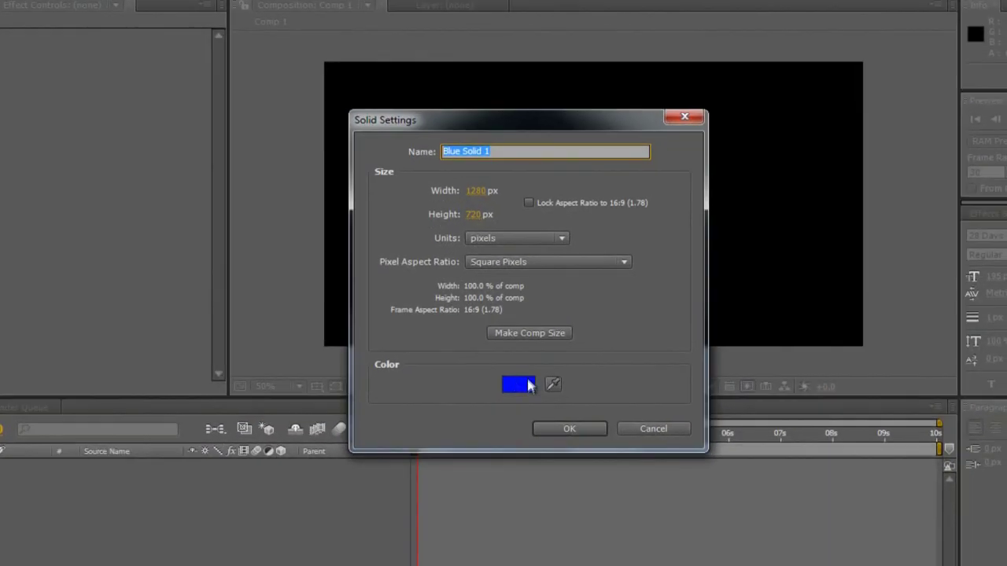
pyautogui.click(568, 462)
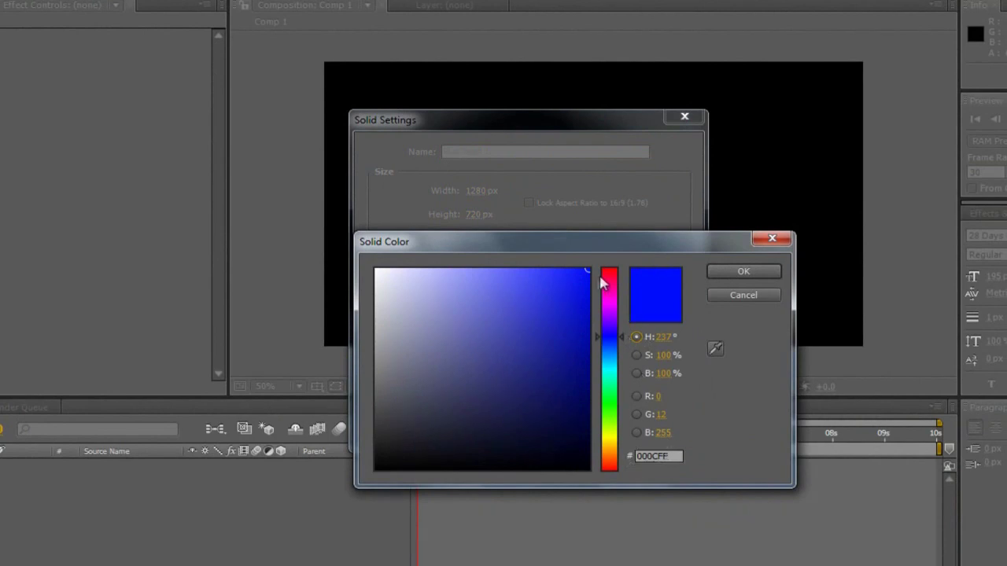
pyautogui.click(775, 269)
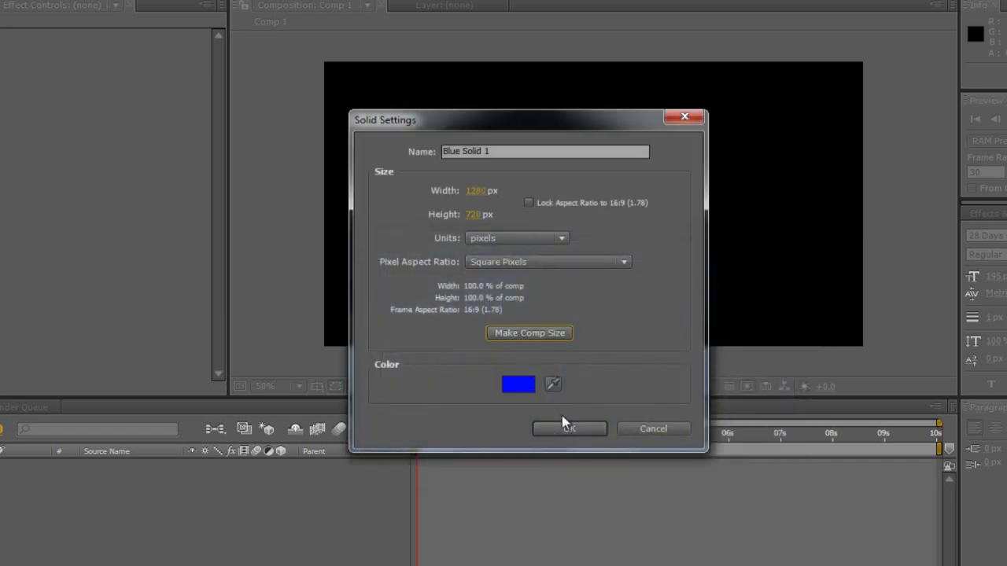
pyautogui.click(578, 428)
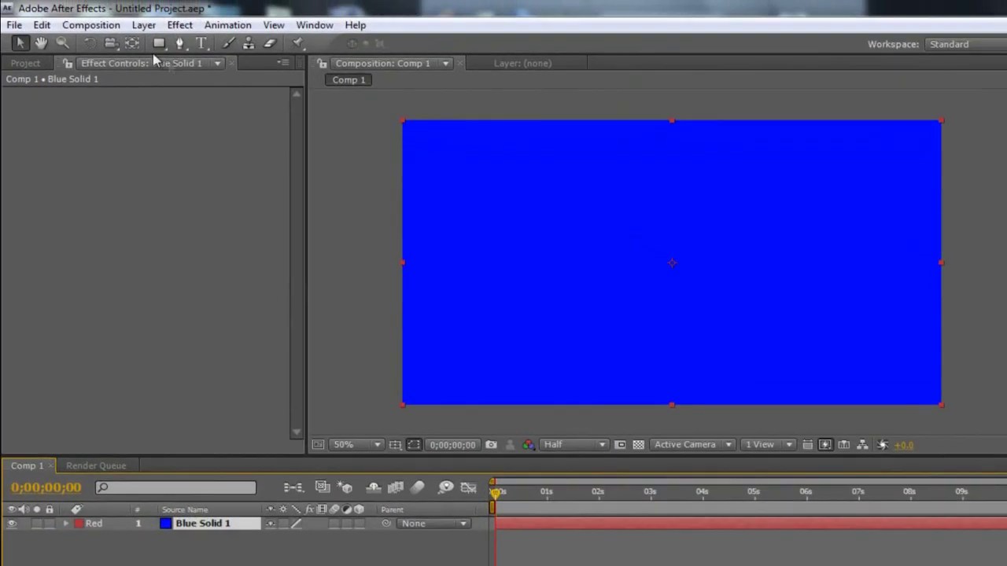
# - Draw a wide elliptical mask across the blue solid with the Ellipse tool
pyautogui.click(158, 44)
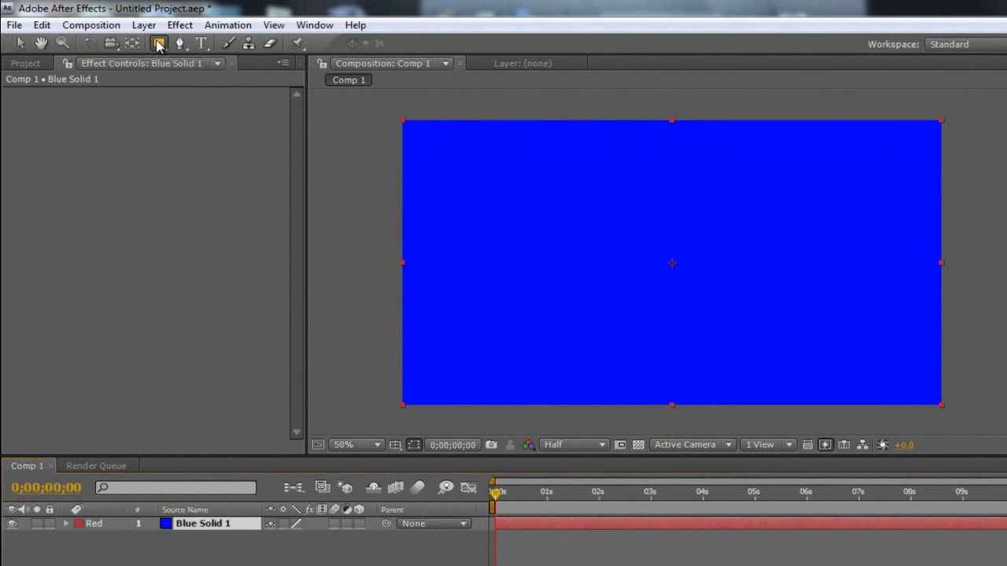
pyautogui.click(158, 44)
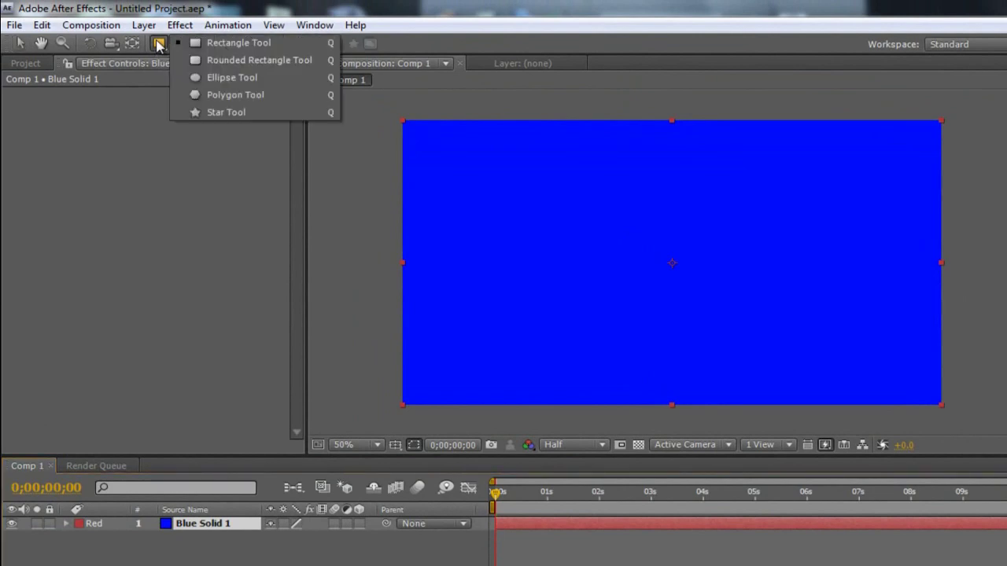
pyautogui.click(235, 78)
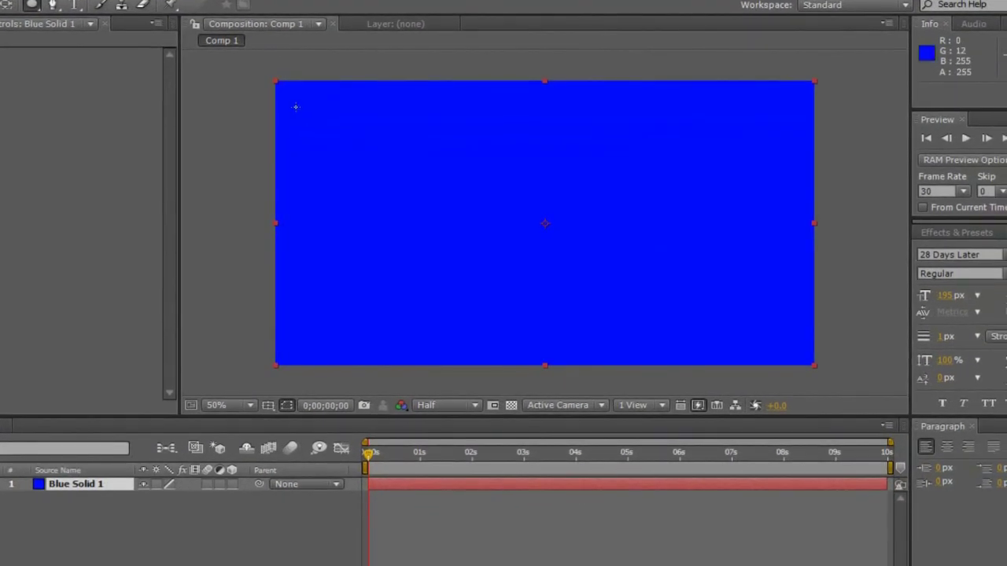
pyautogui.moveTo(291, 103); pyautogui.dragTo(803, 283)
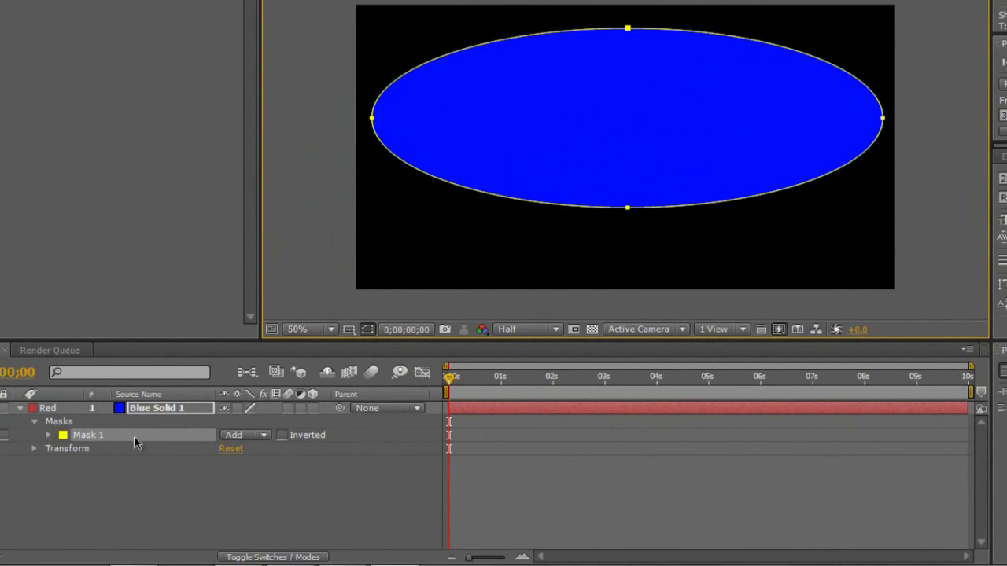
# - Feather Mask 1 to 419 pixels to soften the vignette edges
pyautogui.click(49, 436)
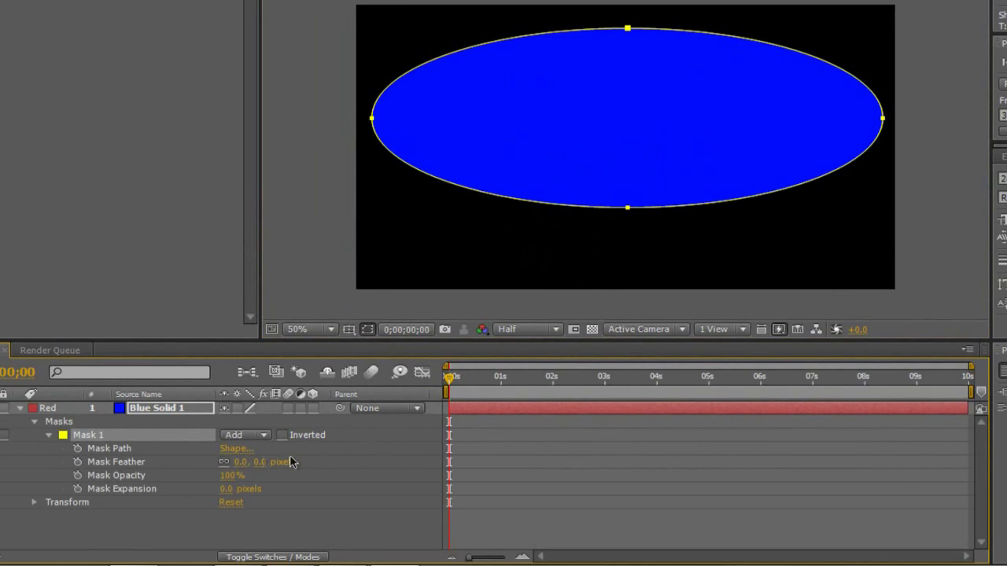
pyautogui.moveTo(254, 465); pyautogui.dragTo(310, 470)
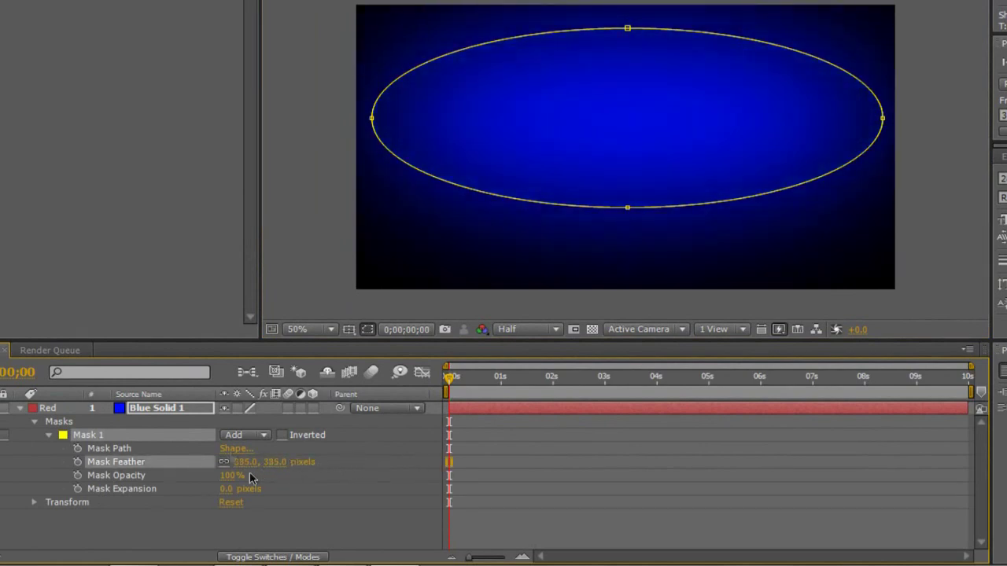
pyautogui.moveTo(242, 472); pyautogui.dragTo(222, 491)
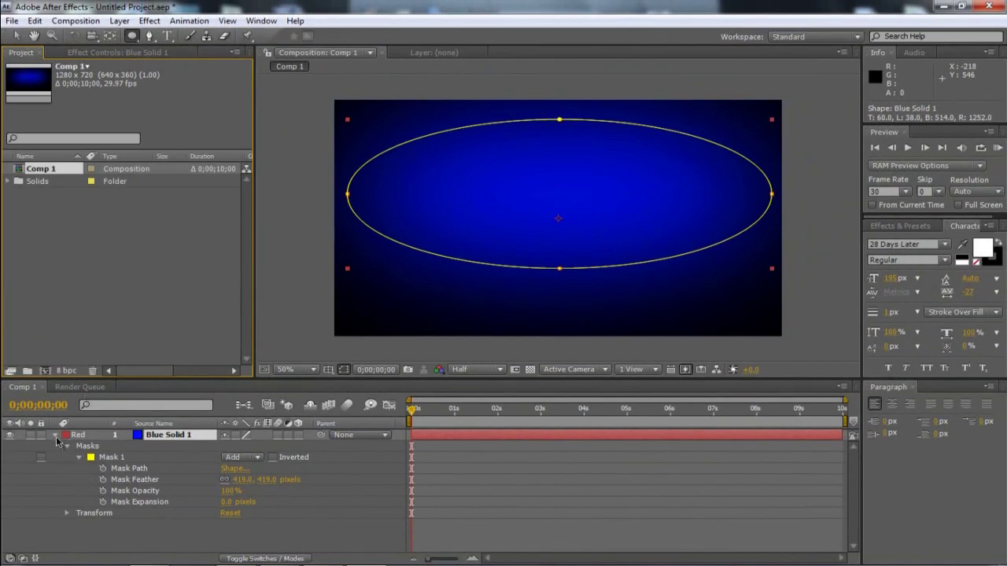
pyautogui.click(55, 435)
pyautogui.click(309, 228)
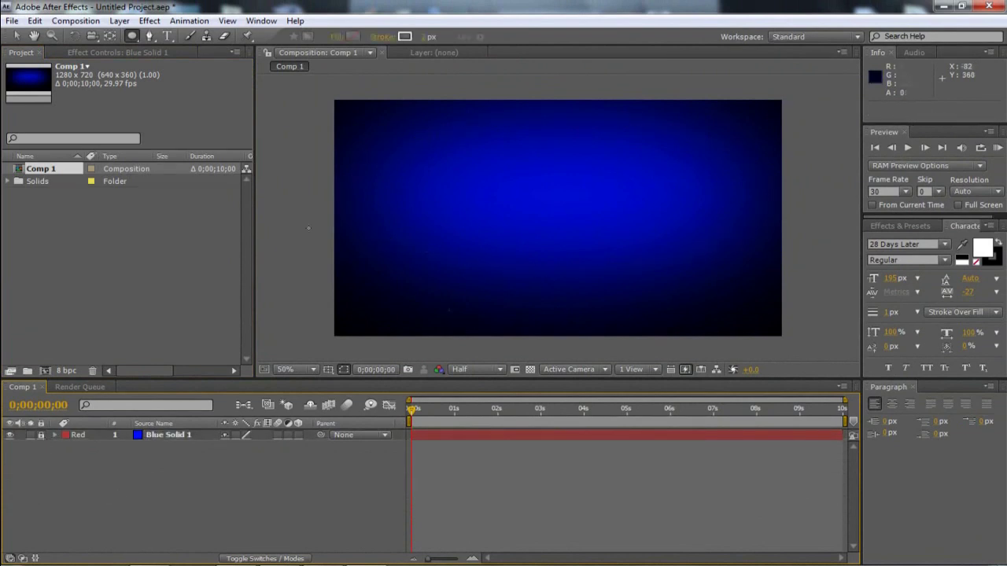
pyautogui.click(18, 36)
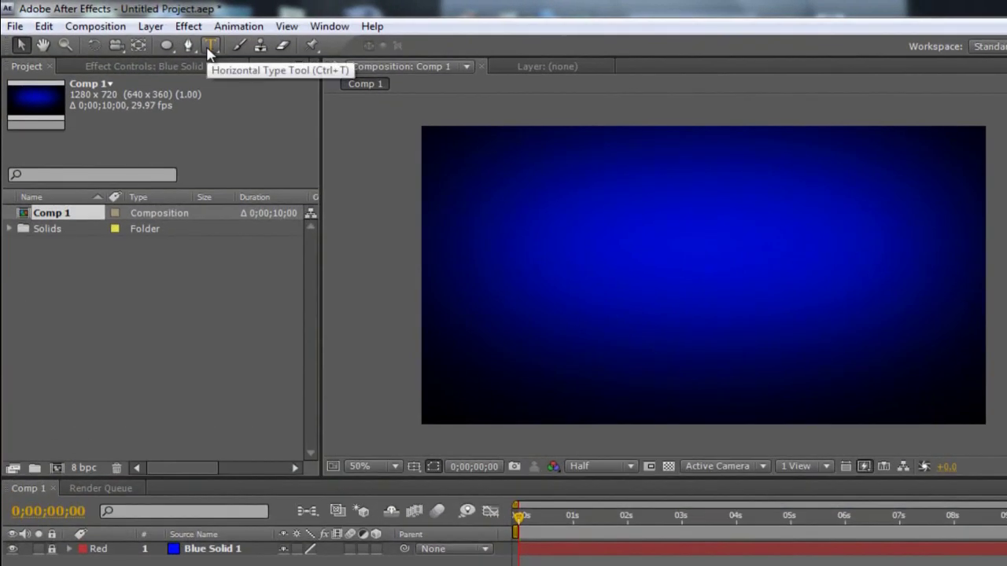
# - Type the title 'BRAKING TEXT' as a new text layer, correcting the typo
pyautogui.click(209, 46)
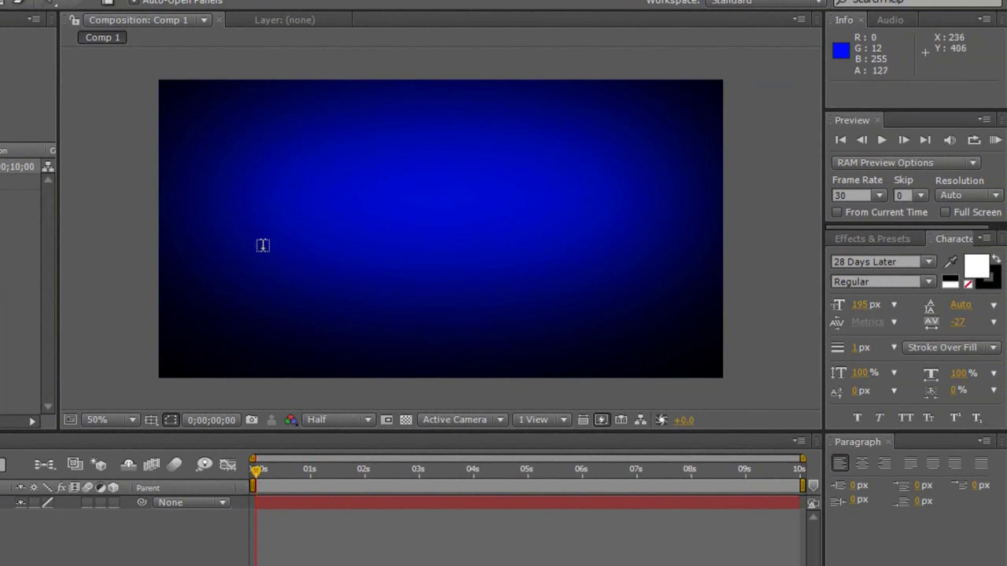
pyautogui.click(262, 244)
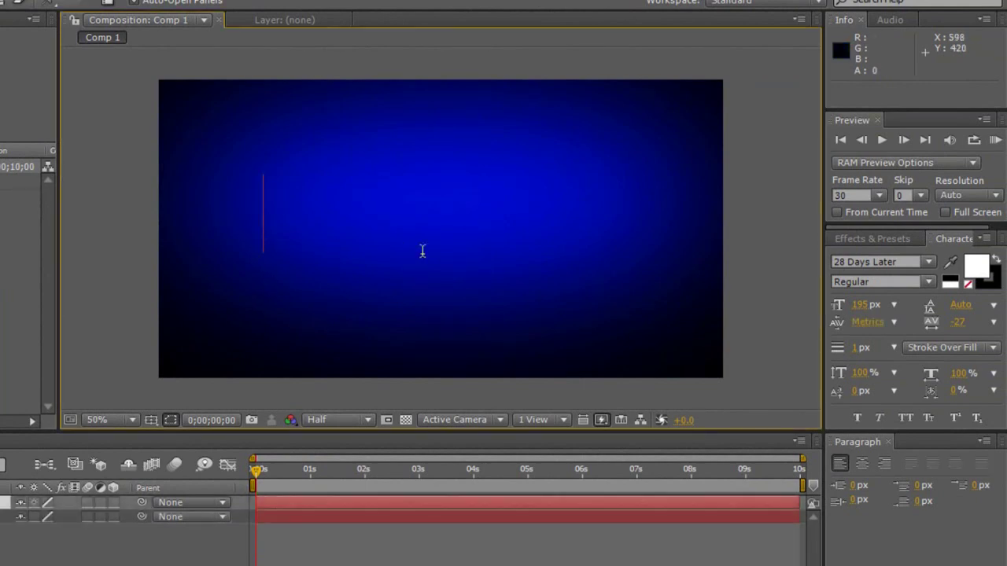
pyautogui.write('BRAKI')
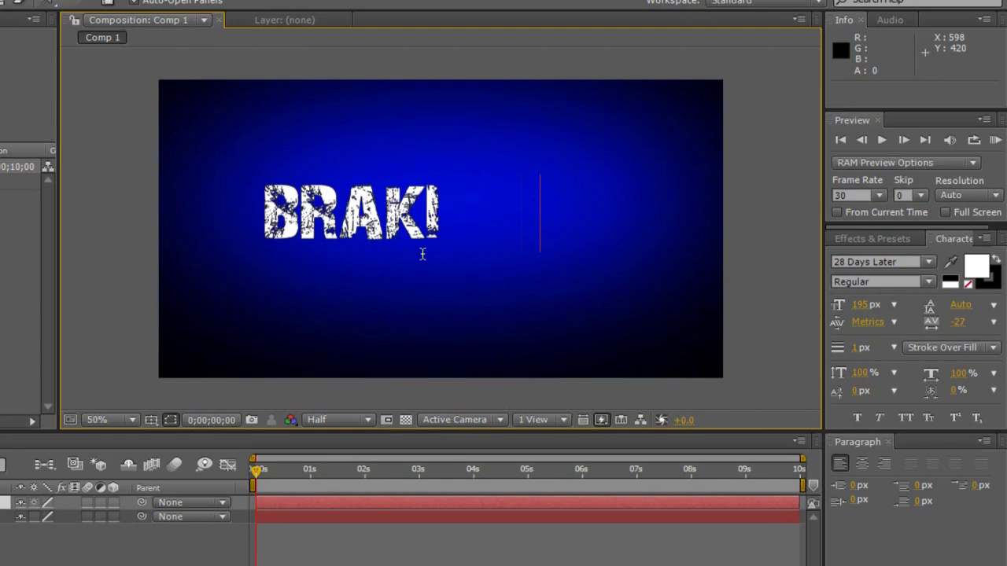
pyautogui.write('NG TEXY')
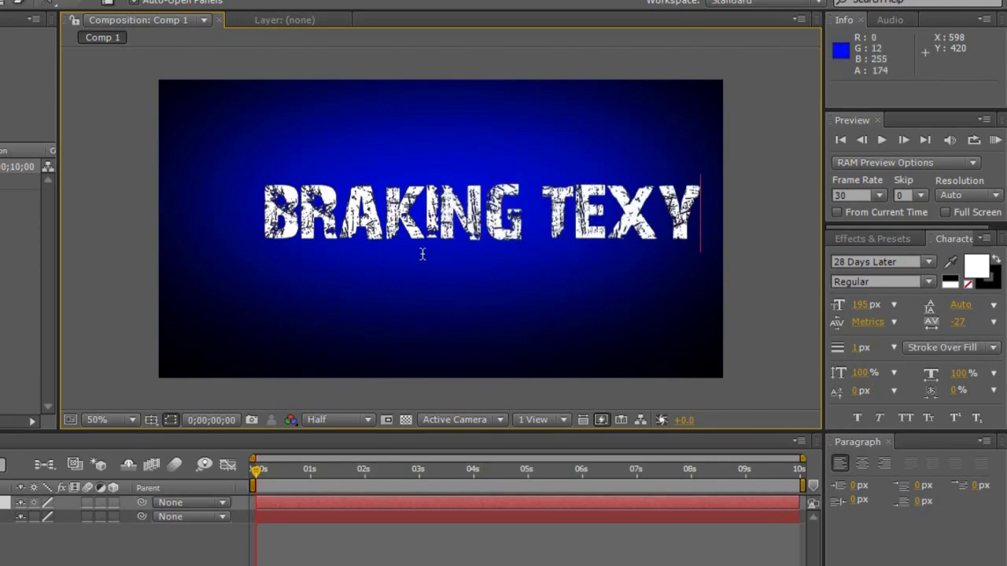
pyautogui.press('BackSpace')
pyautogui.write('T')
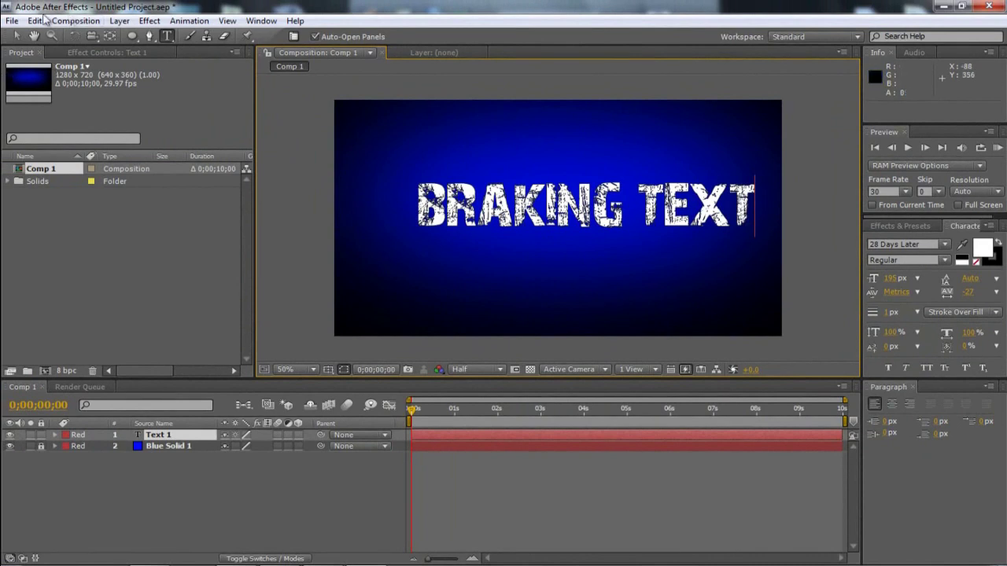
pyautogui.click(17, 35)
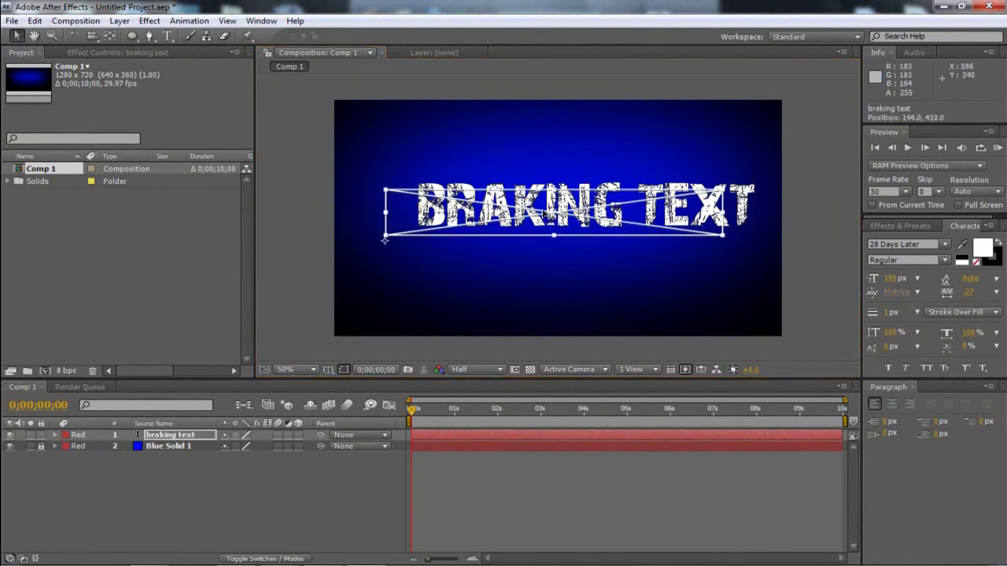
# - Centre the BRAKING TEXT title over the blue vignette
pyautogui.click(588, 270)
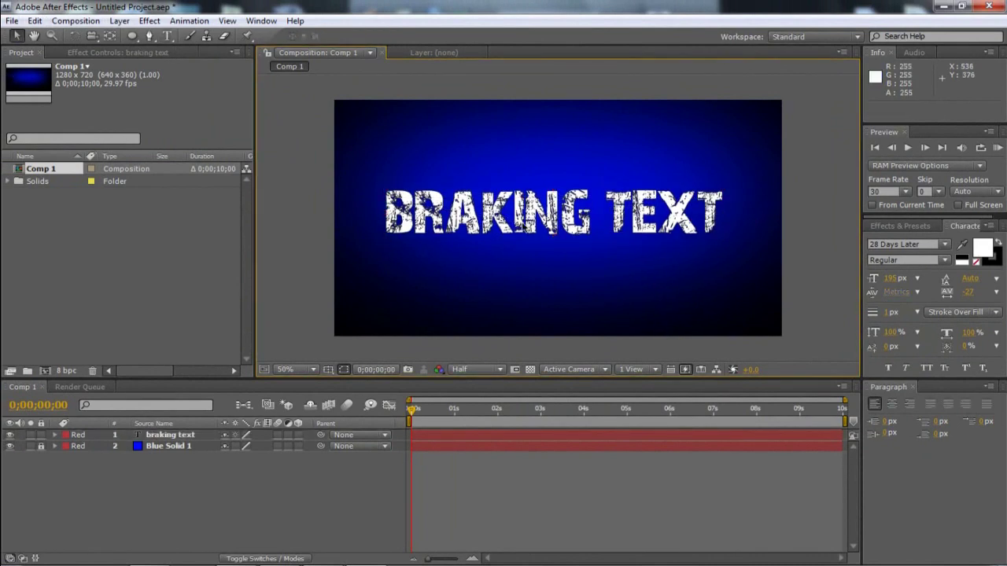
pyautogui.click(524, 227)
pyautogui.moveTo(506, 213); pyautogui.dragTo(512, 214)
pyautogui.click(530, 263)
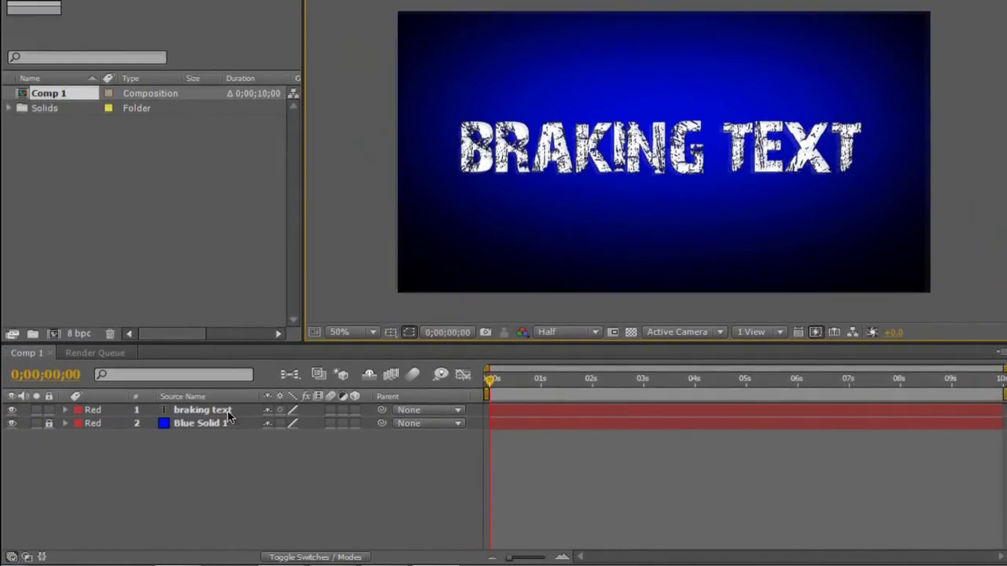
# - Leave a single duplicate, braking text 2, above the original braking text layer
pyautogui.click(190, 436)
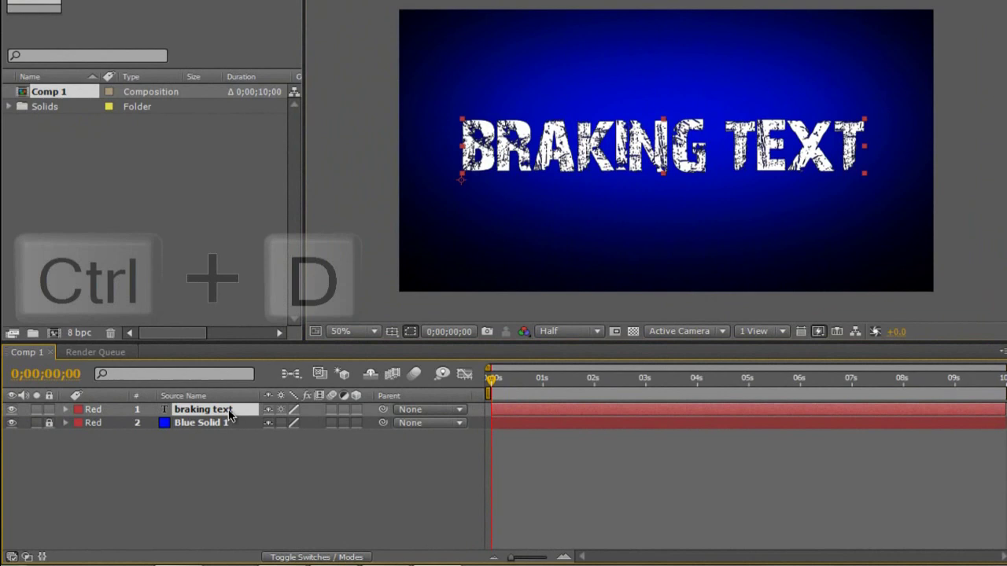
pyautogui.hotkey('ctrl', 'd')
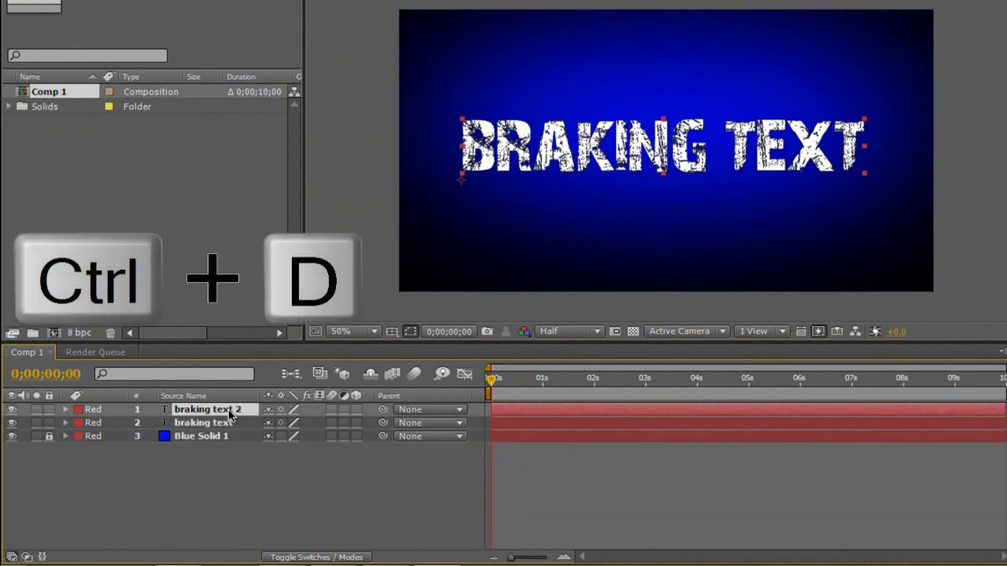
pyautogui.click(224, 426)
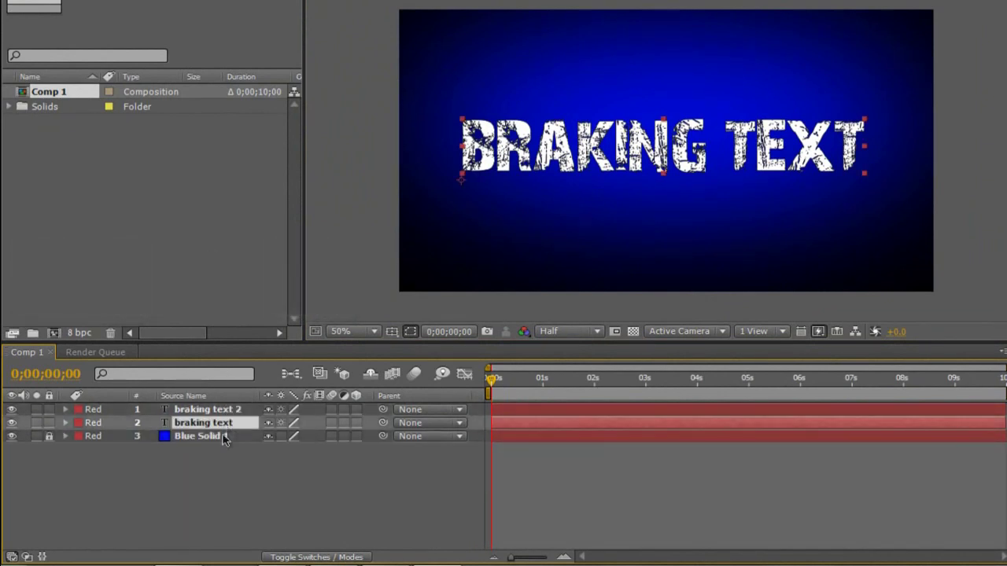
pyautogui.click(226, 410)
pyautogui.press('Delete')
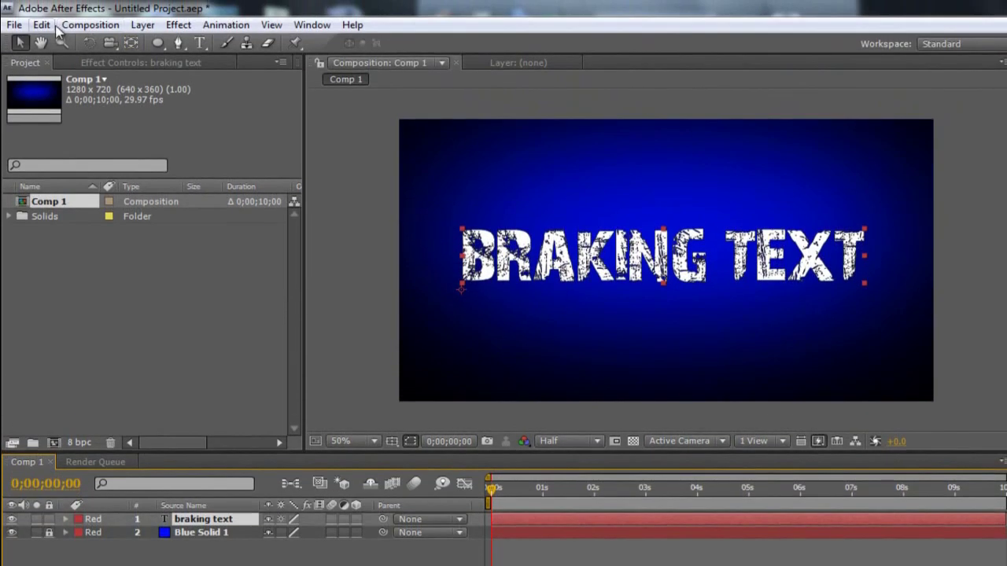
pyautogui.click(91, 25)
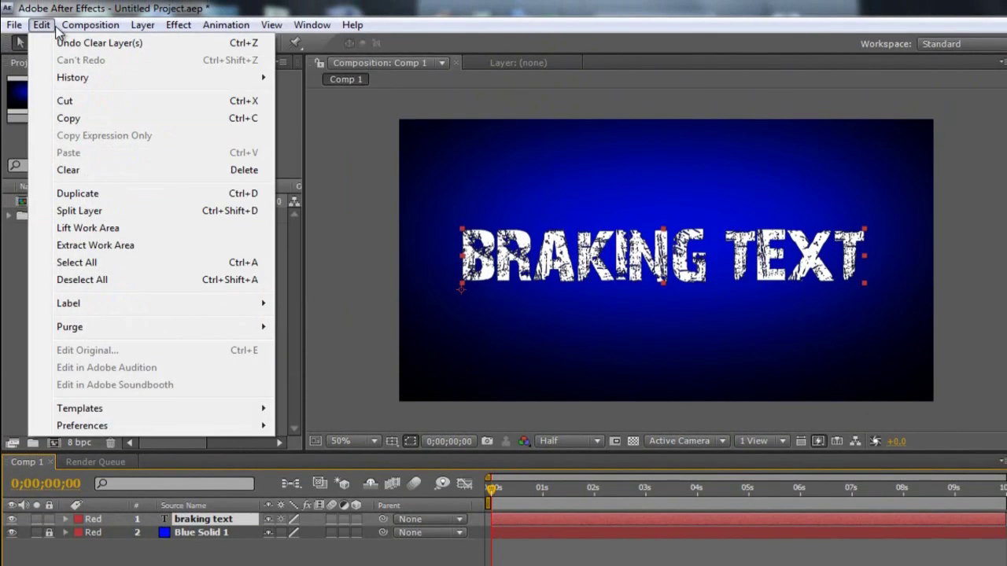
pyautogui.click(81, 200)
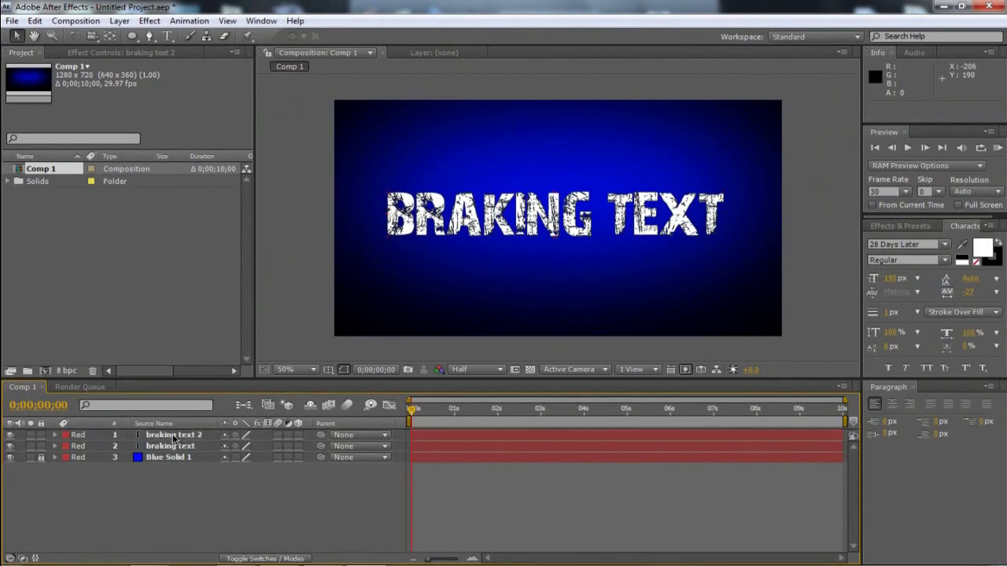
pyautogui.click(174, 436)
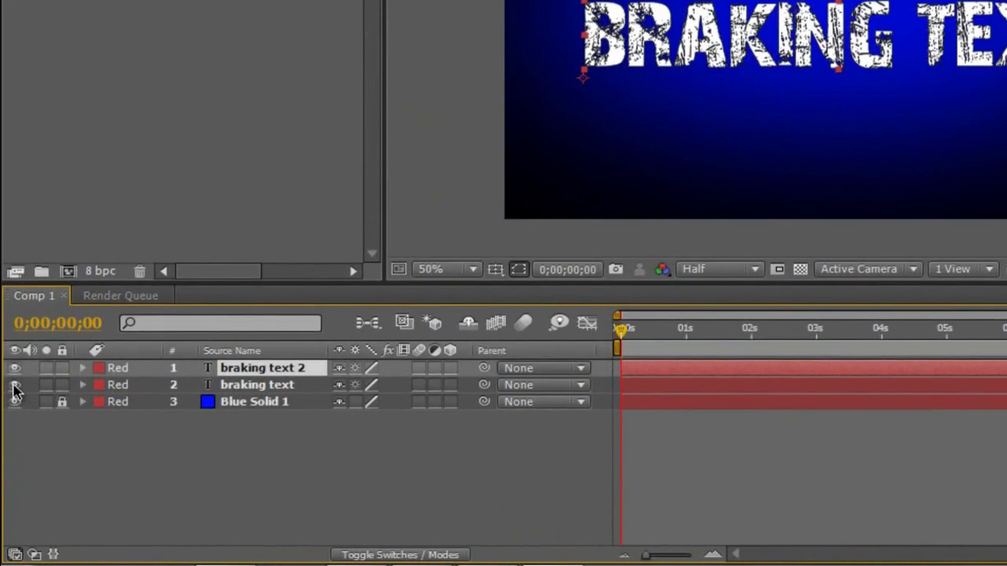
# - Turn off the original braking text layer's visibility and select braking text 2
pyautogui.click(258, 386)
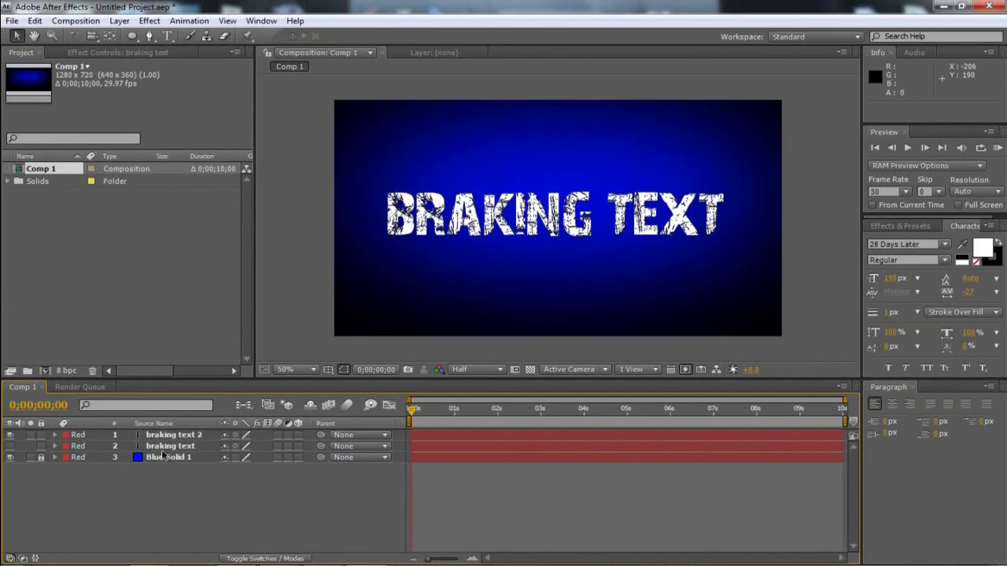
pyautogui.click(201, 406)
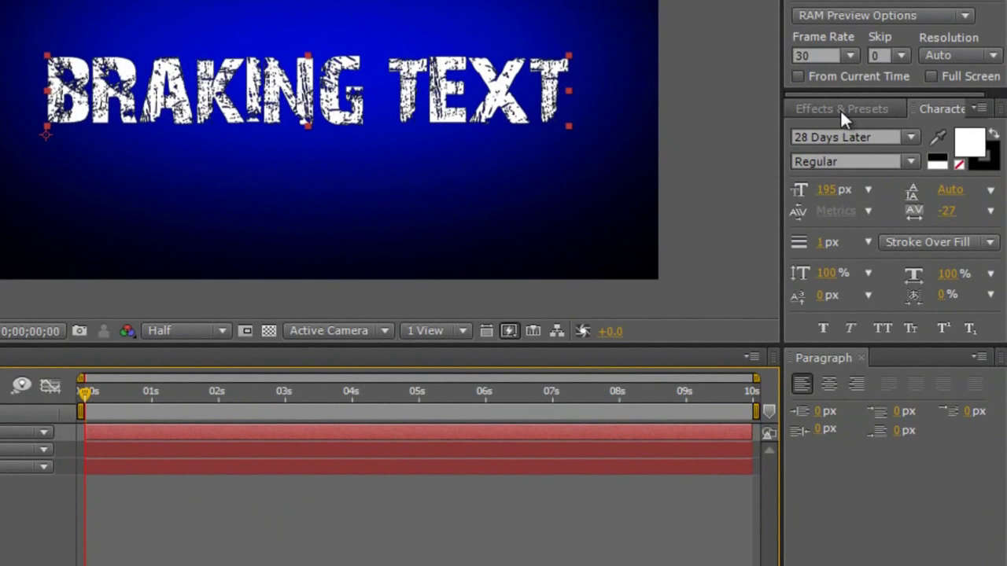
# - Reset the workspace to Standard and search Effects & Presets for 'pix'
pyautogui.click(840, 108)
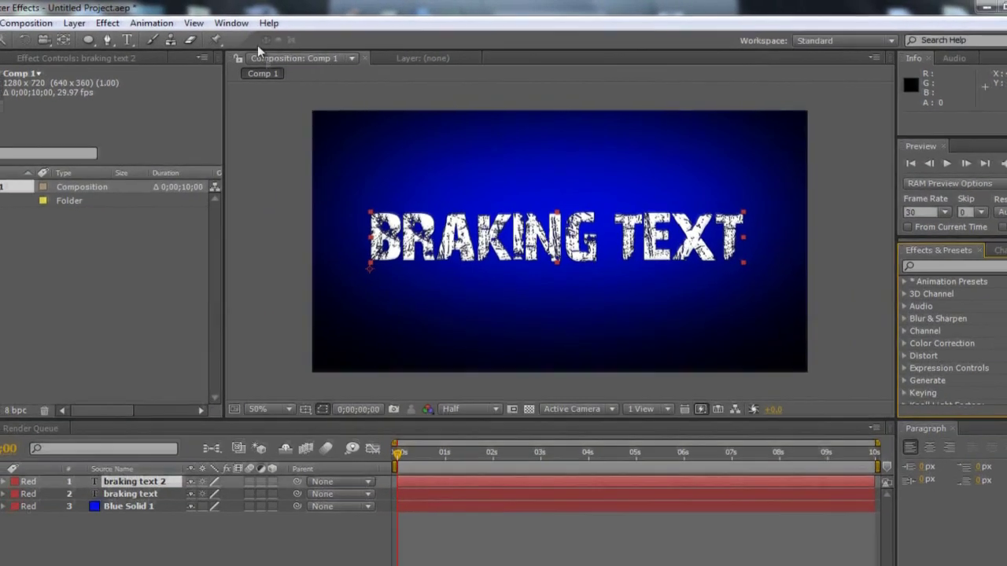
pyautogui.click(261, 21)
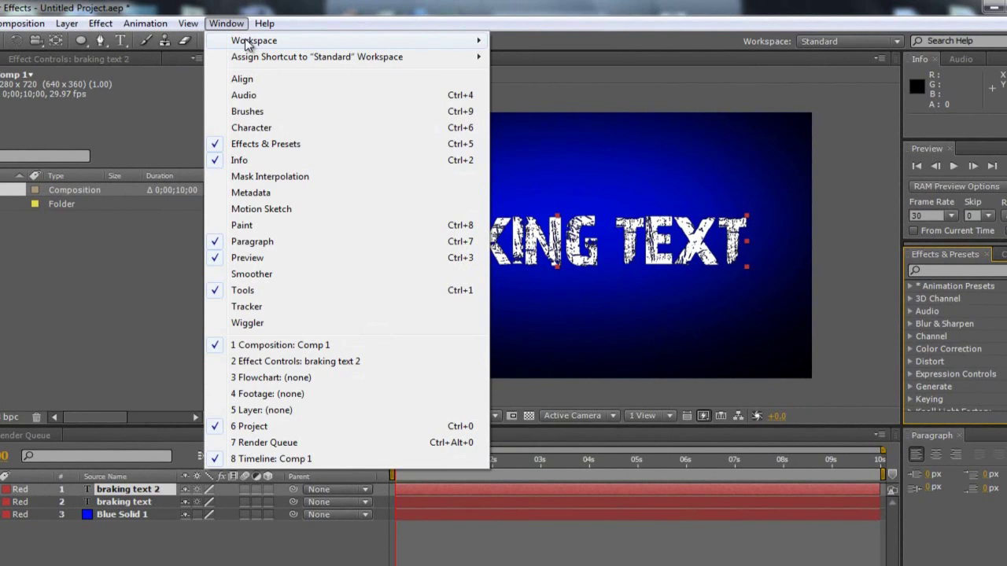
pyautogui.moveTo(249, 44)
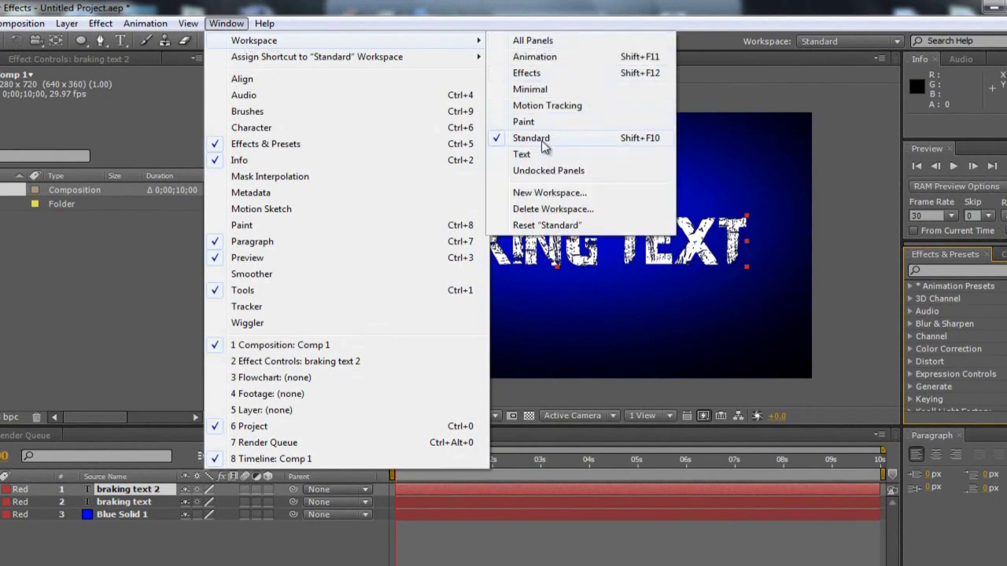
pyautogui.click(591, 223)
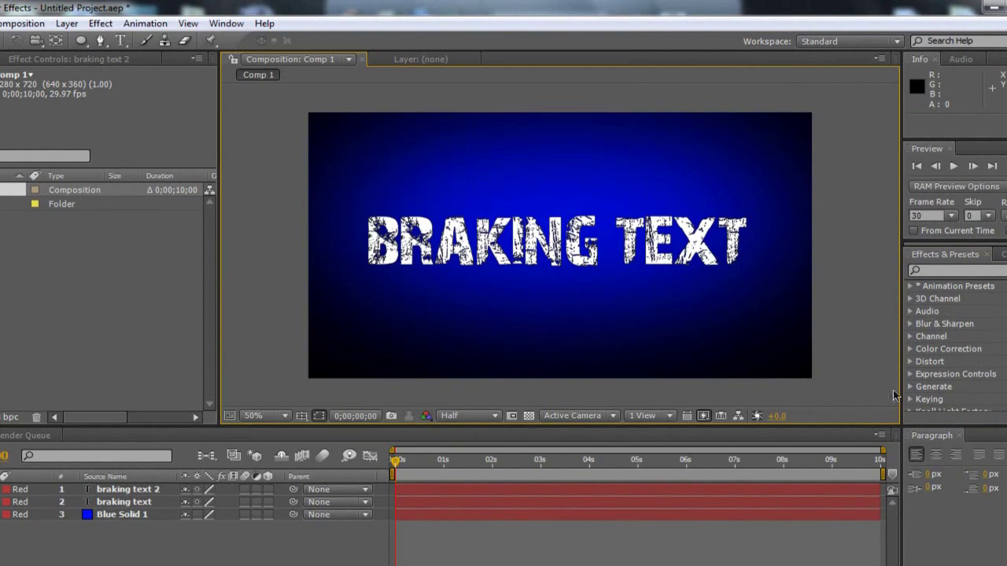
pyautogui.click(955, 270)
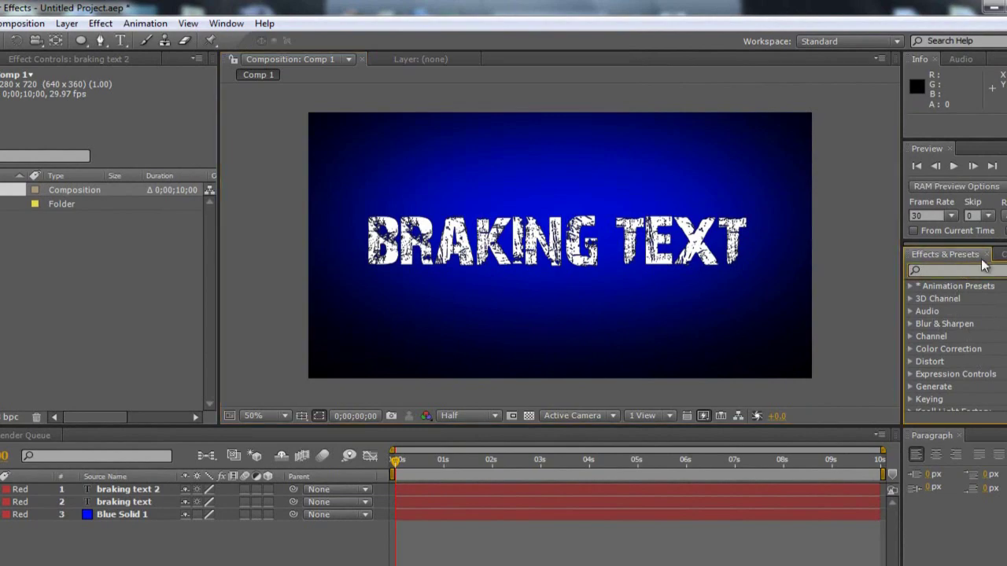
pyautogui.write('pix')
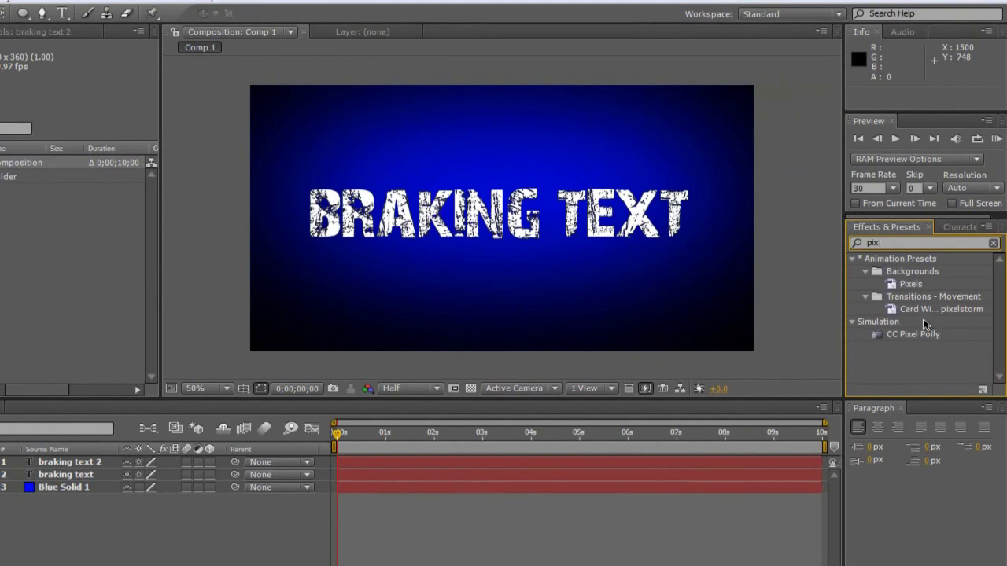
# - Apply CC Pixel Polly to braking text 2 with Gravity 0.50, Spinning 1.5, Direction Randomness 75%
pyautogui.moveTo(928, 333); pyautogui.dragTo(350, 464)
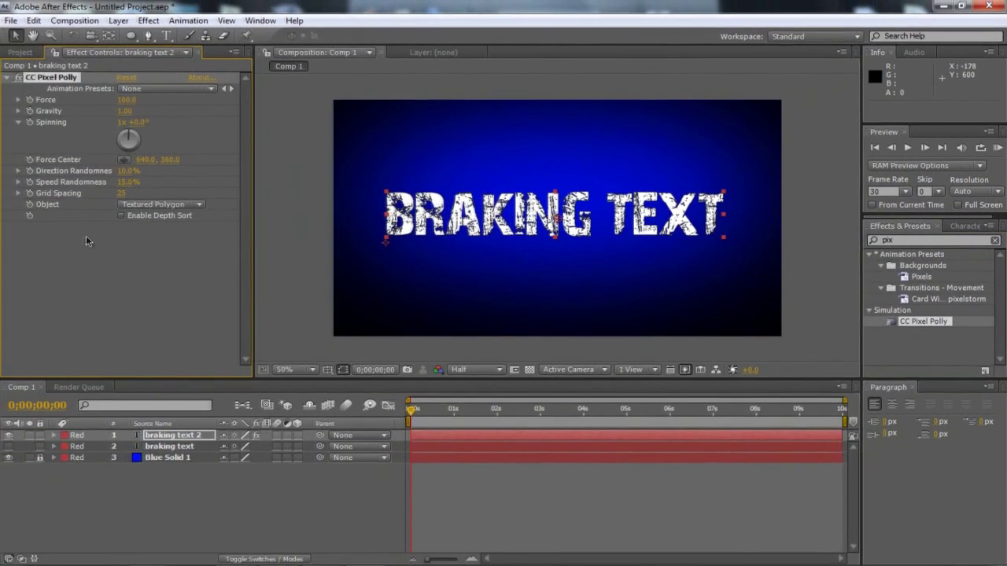
pyautogui.moveTo(415, 419)
pyautogui.mouseDown()
pyautogui.moveTo(441, 415)
pyautogui.moveTo(428, 412)
pyautogui.mouseUp()
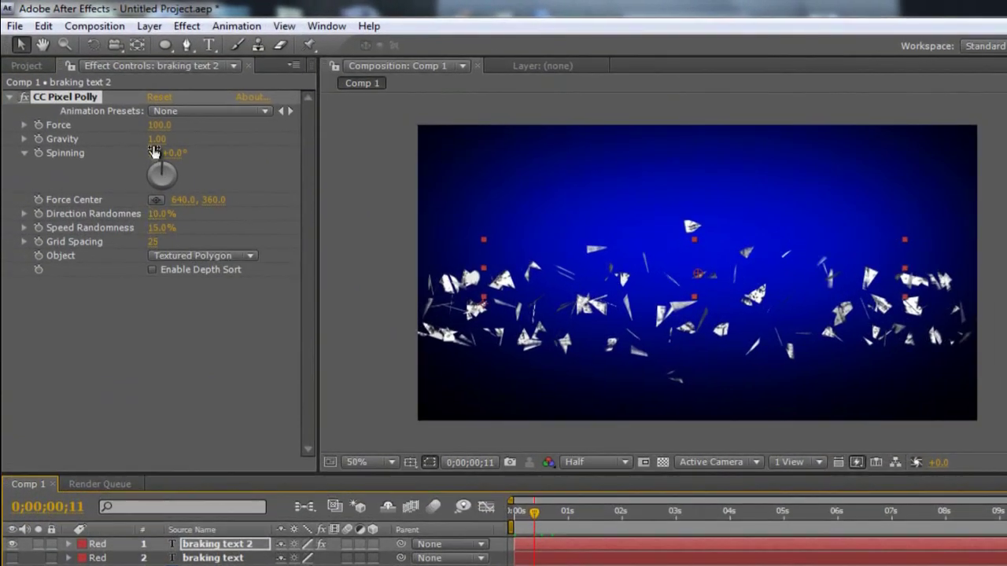
pyautogui.click(156, 139)
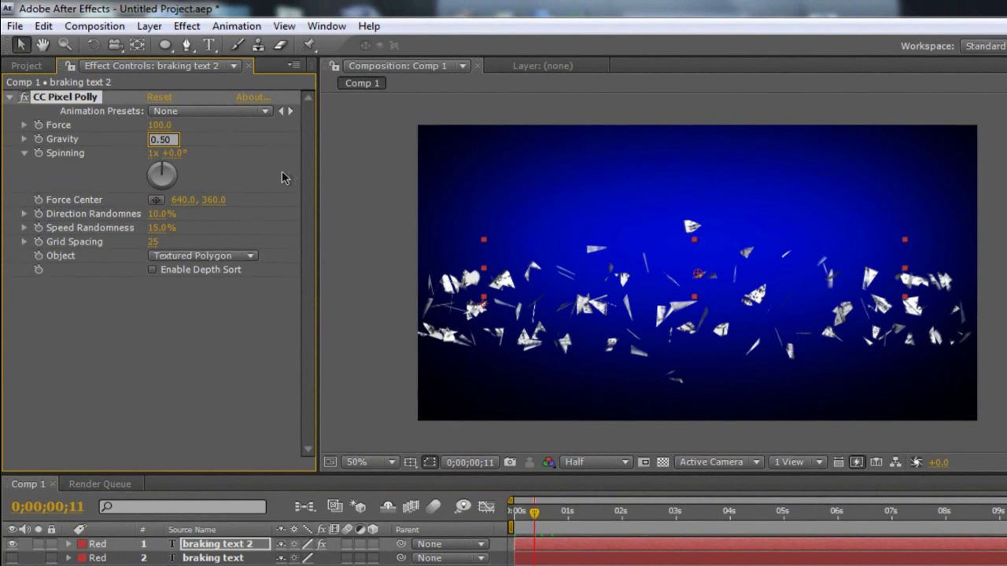
pyautogui.click(152, 155)
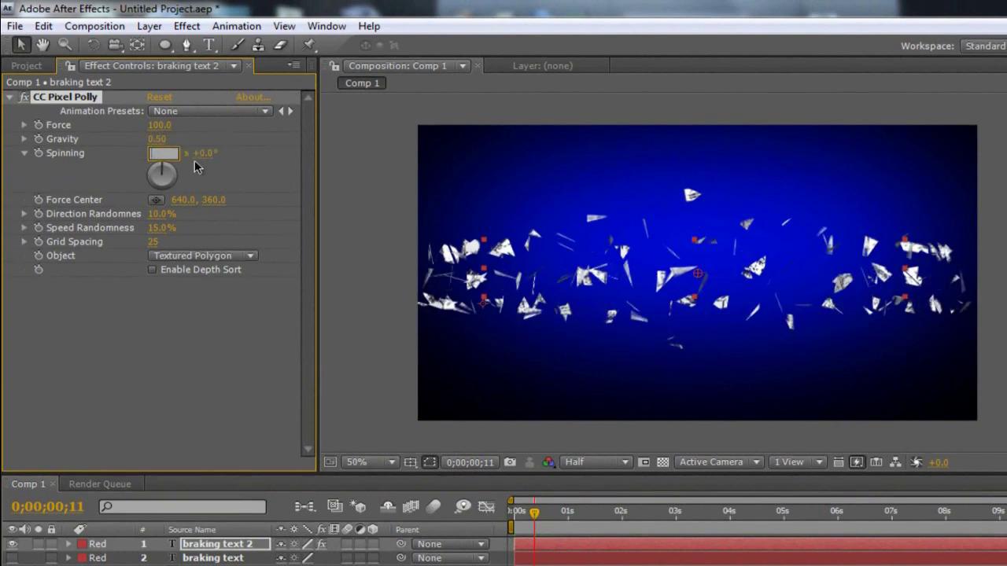
pyautogui.write('1.5')
pyautogui.click(146, 330)
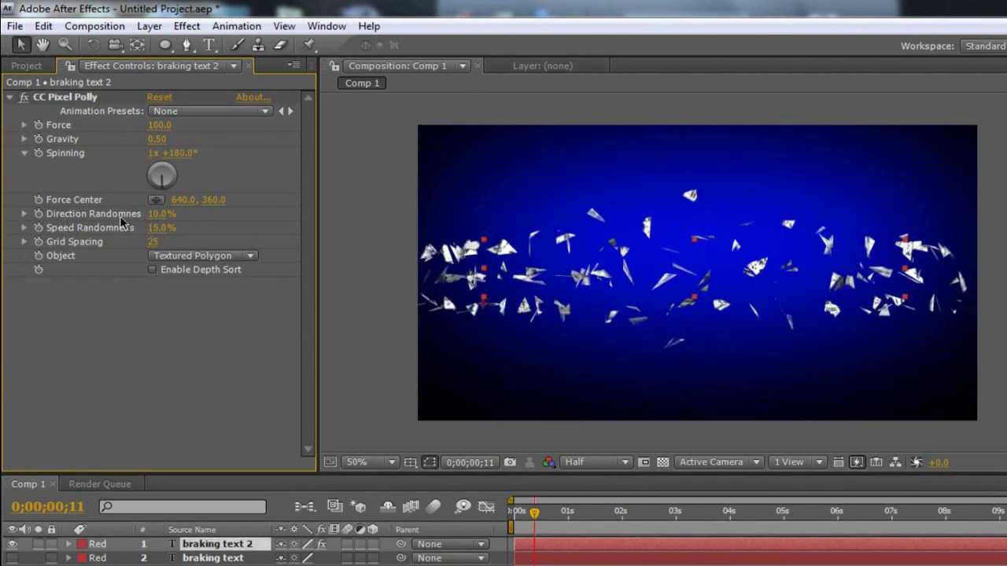
pyautogui.moveTo(157, 213); pyautogui.dragTo(149, 234)
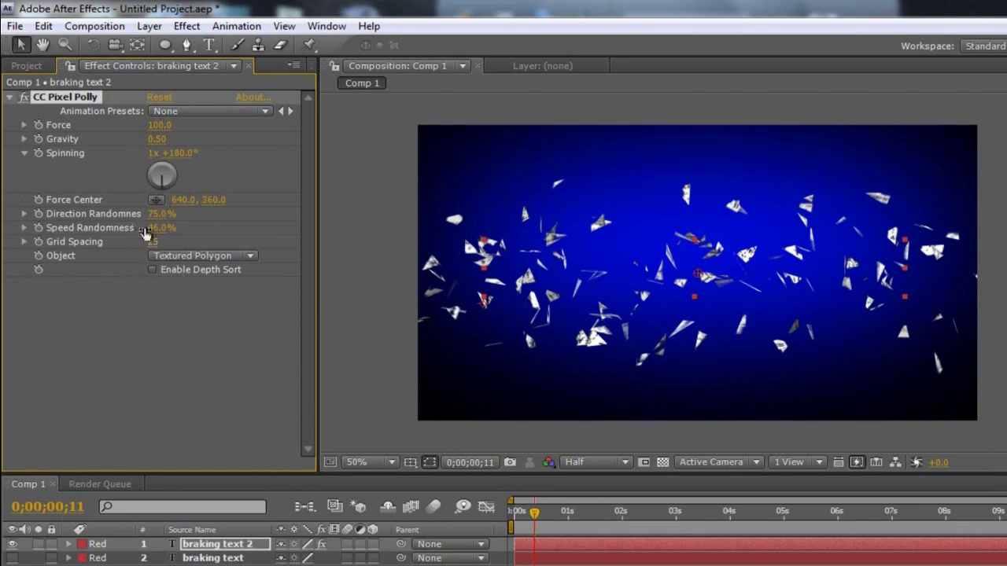
# - Try a Grid Spacing of 2 and preview the shatter from the start
pyautogui.click(154, 242)
pyautogui.write('2')
pyautogui.press('Return')
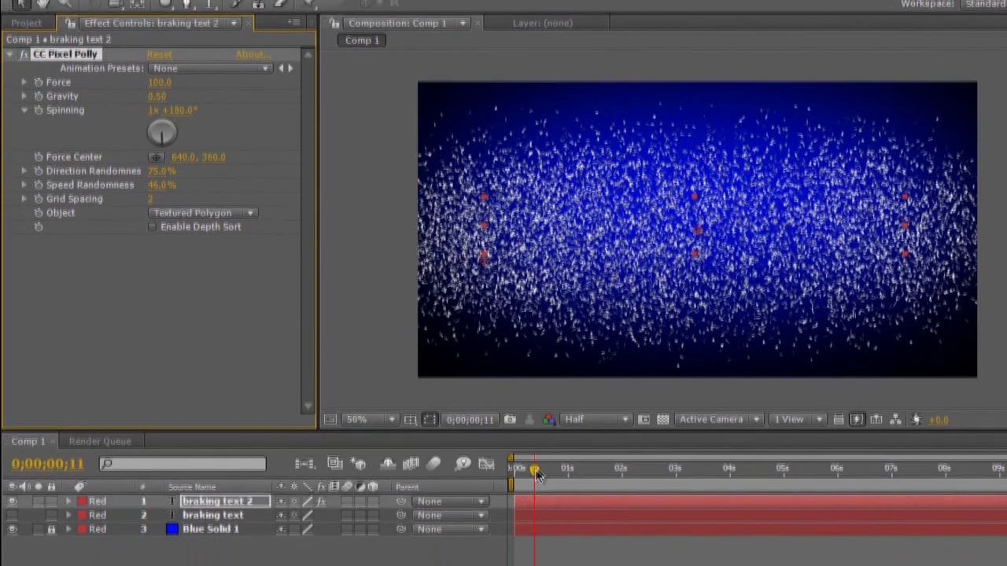
pyautogui.click(516, 513)
pyautogui.press('space')
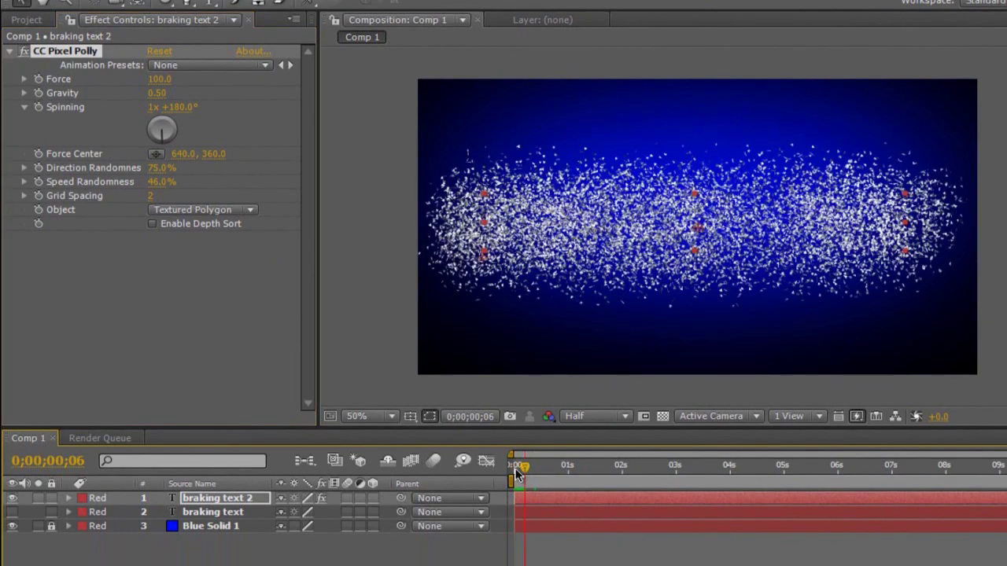
# - Enlarge the shards with Grid Spacing 16 and preview the shatter
pyautogui.click(154, 197)
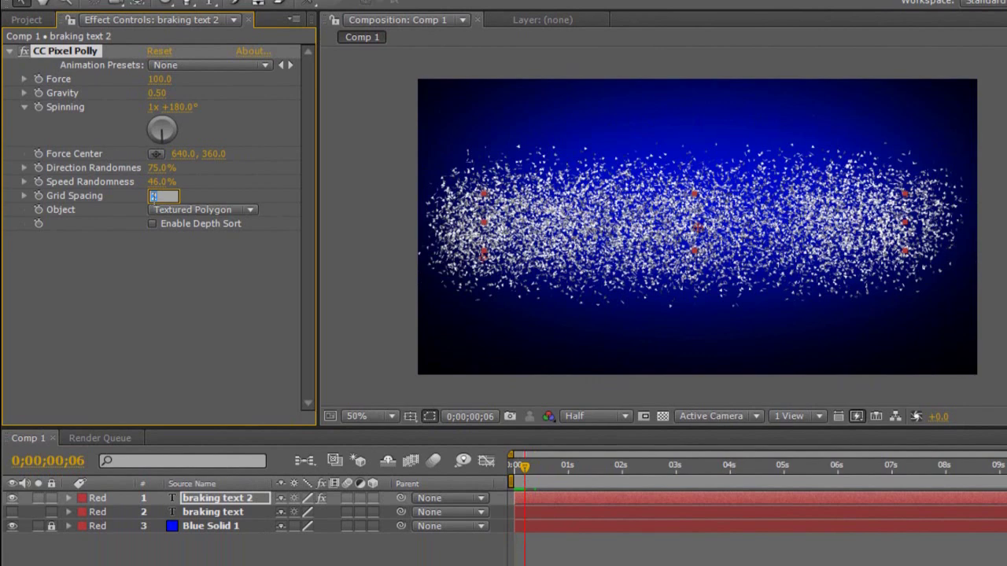
pyautogui.write('16')
pyautogui.press('Return')
pyautogui.click(515, 467)
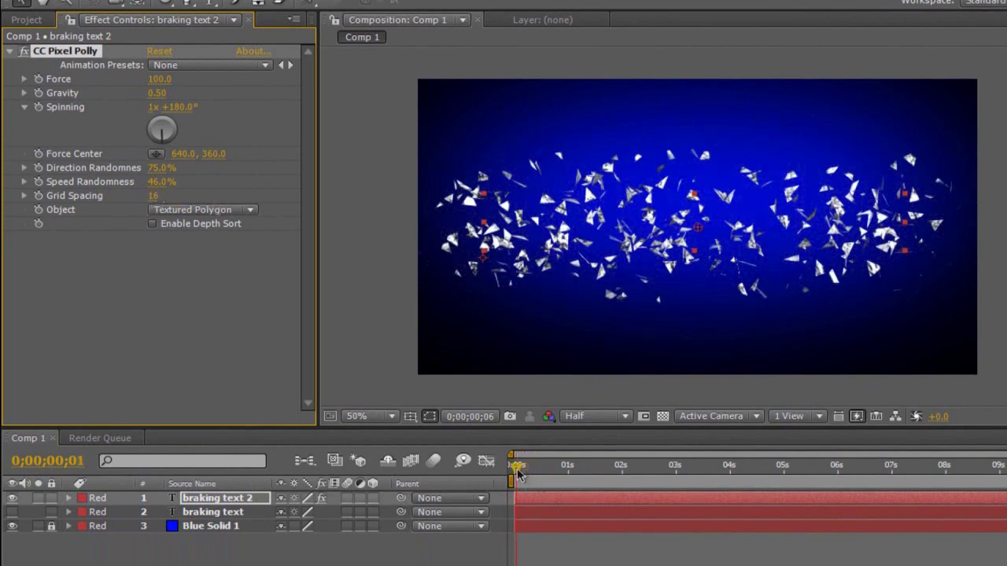
pyautogui.moveTo(515, 468)
pyautogui.mouseDown()
pyautogui.moveTo(540, 472)
pyautogui.moveTo(516, 470)
pyautogui.mouseUp()
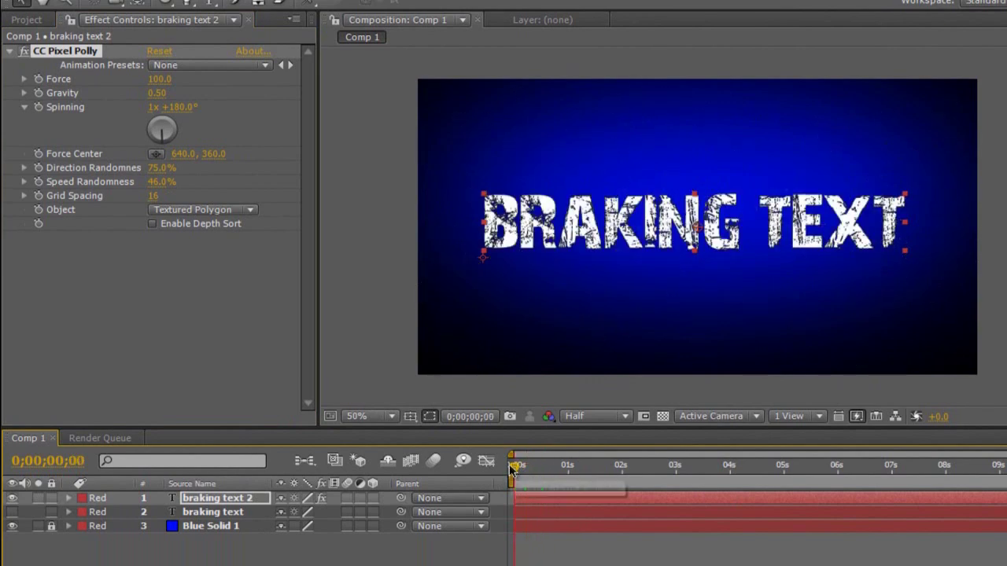
pyautogui.press('space')
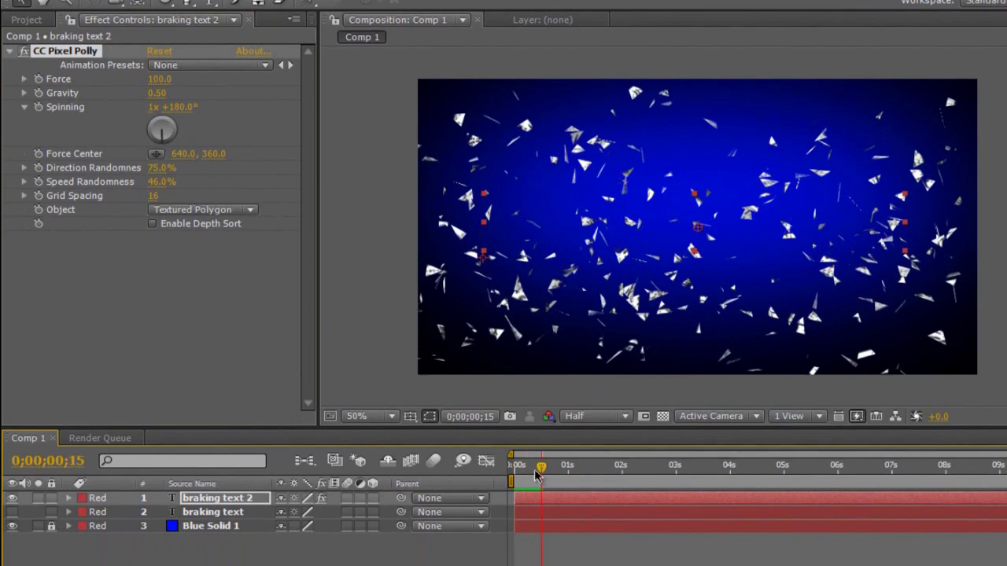
pyautogui.moveTo(535, 474); pyautogui.dragTo(517, 479)
pyautogui.press('space')
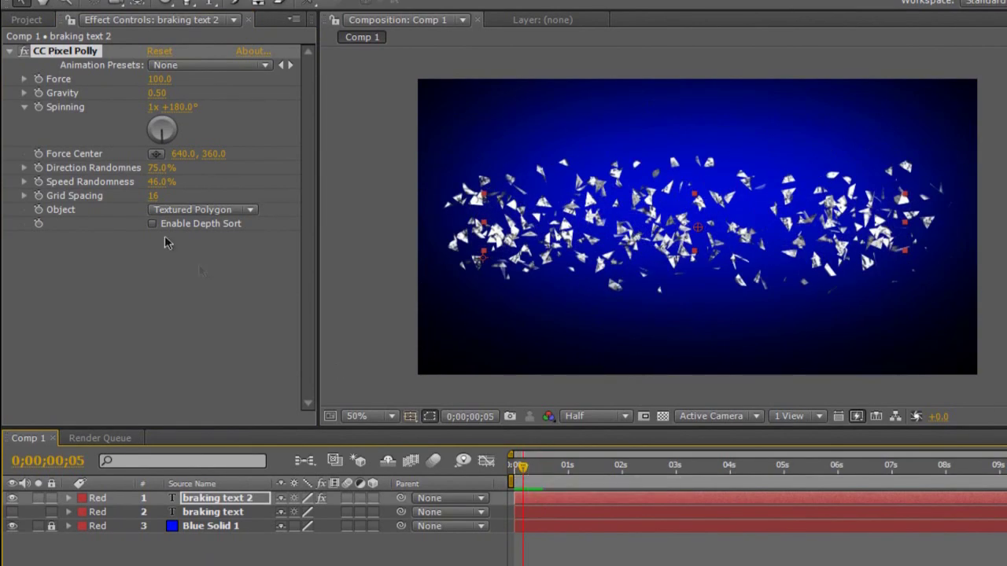
# - Lower Direction Randomness to 44% and preview the shatter again
pyautogui.moveTo(158, 168); pyautogui.dragTo(143, 184)
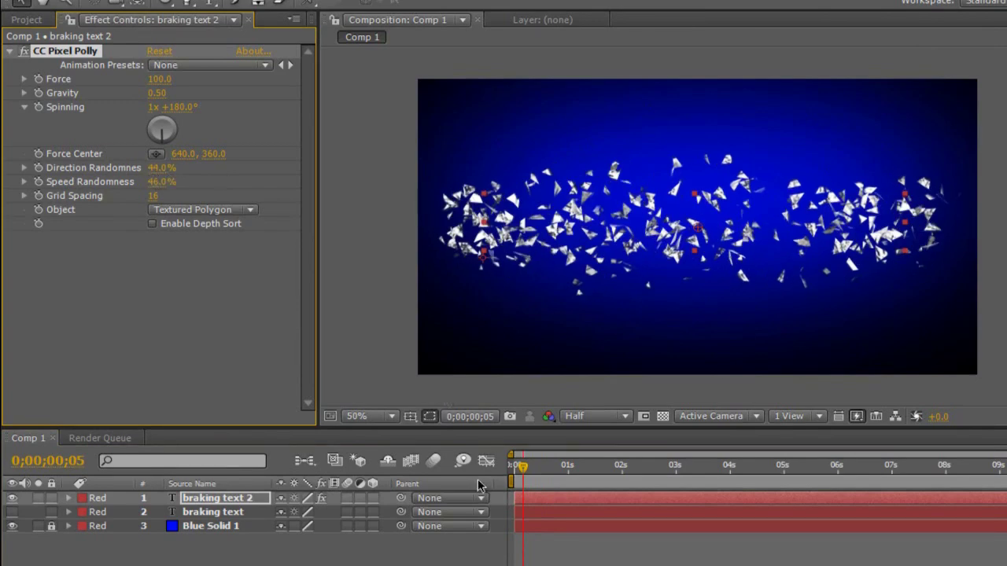
pyautogui.moveTo(522, 465); pyautogui.dragTo(504, 476)
pyautogui.press('space')
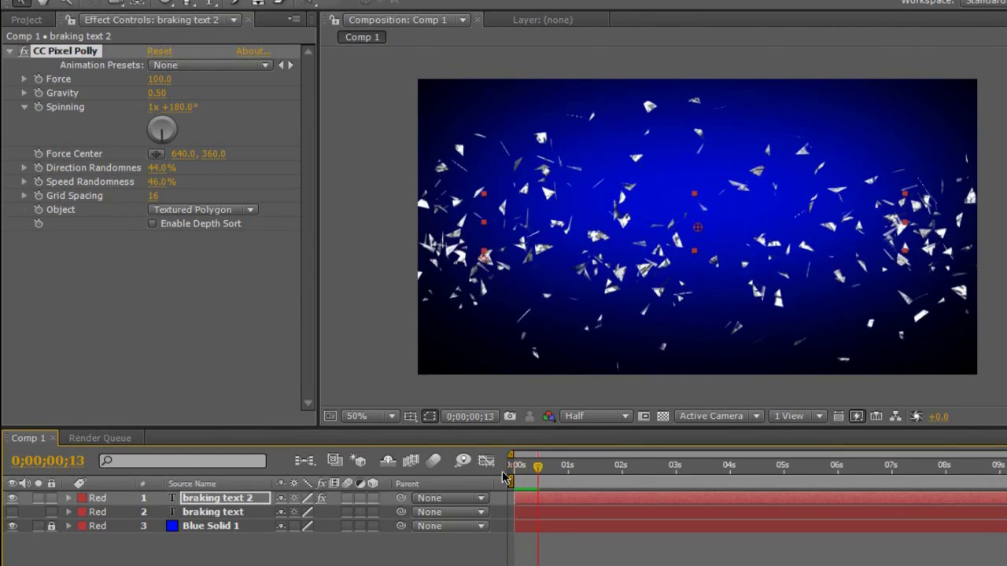
# - Reorder the title layers and slide braking text 2 to start around 02;13
pyautogui.moveTo(536, 470); pyautogui.dragTo(512, 470)
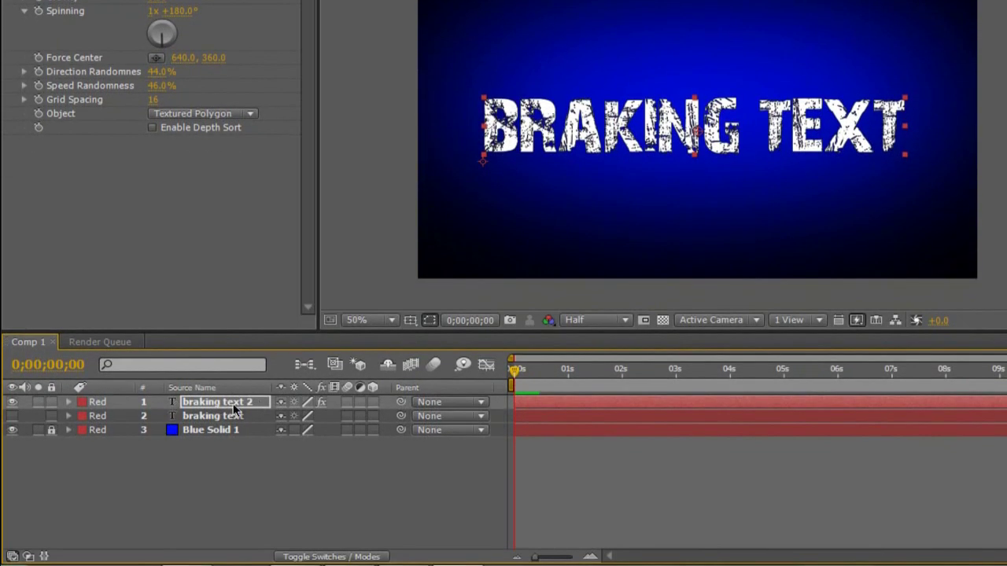
pyautogui.click(203, 415)
pyautogui.moveTo(210, 423); pyautogui.dragTo(213, 405)
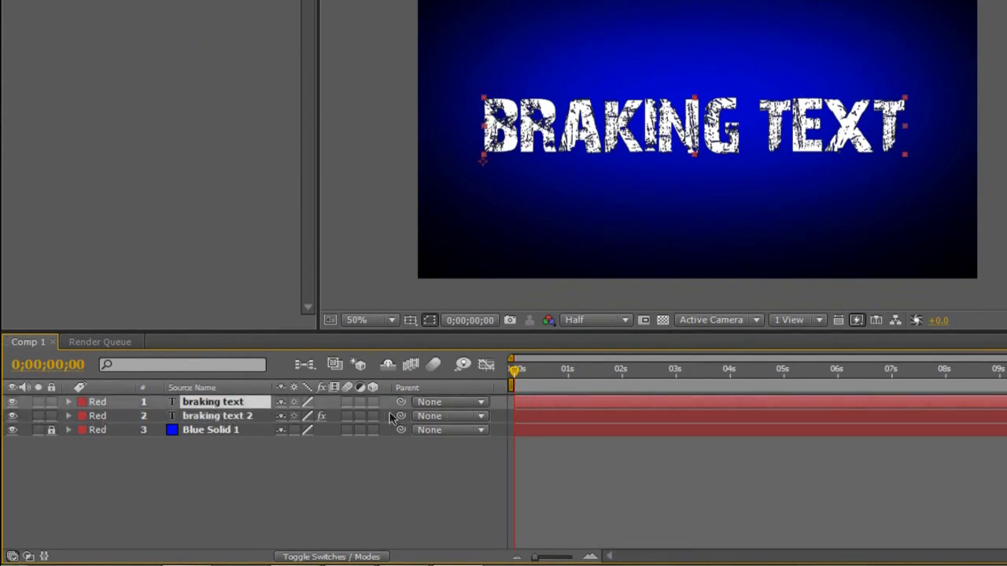
pyautogui.click(211, 420)
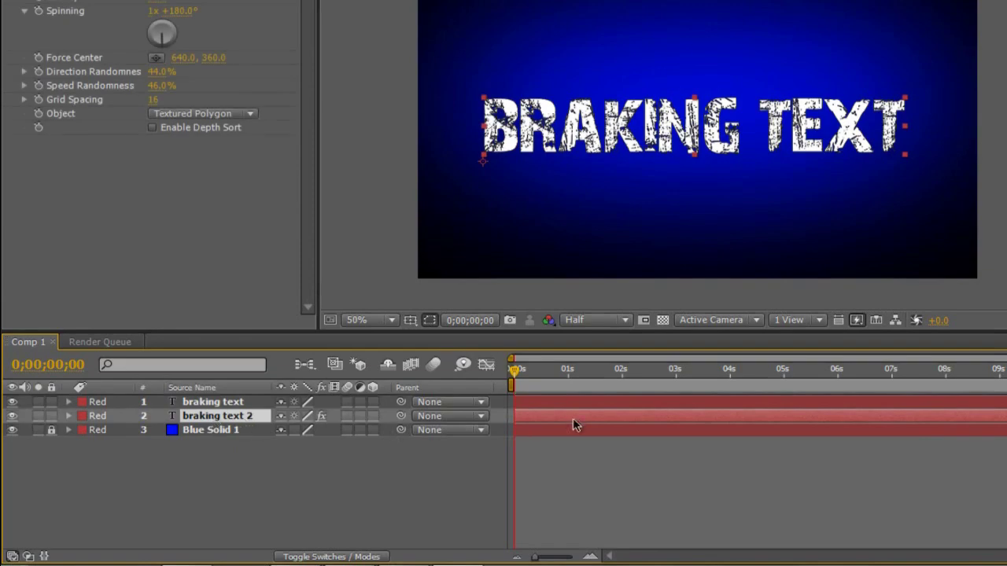
pyautogui.moveTo(575, 423); pyautogui.dragTo(677, 420)
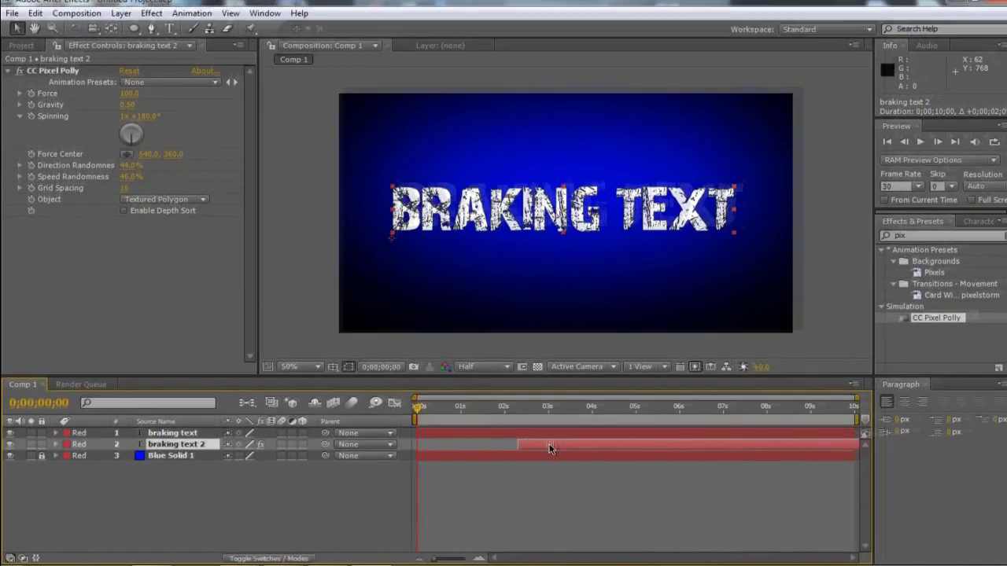
pyautogui.moveTo(551, 448); pyautogui.dragTo(558, 450)
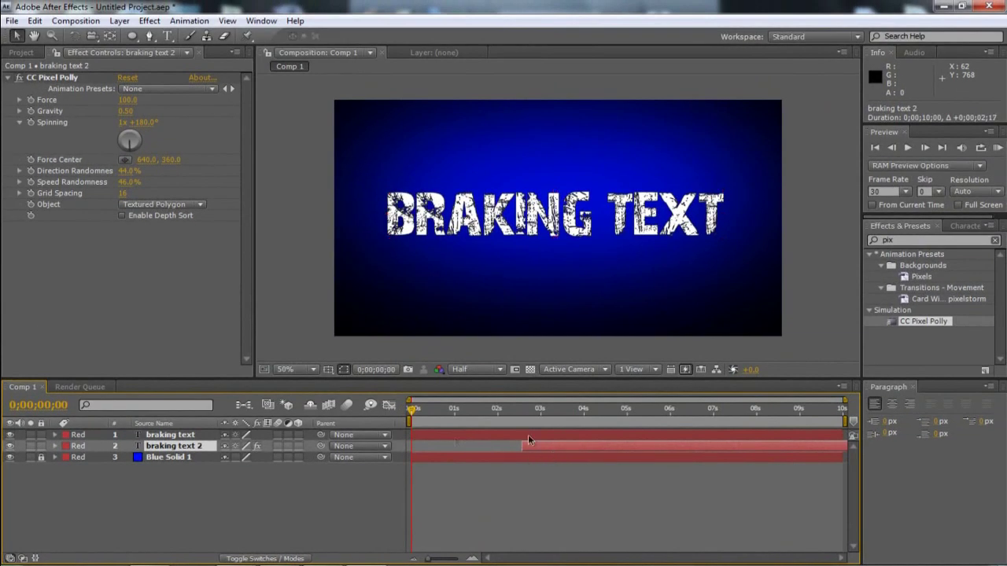
# - Trim braking text to end where braking text 2 begins, then preview the shatter
pyautogui.press('h')
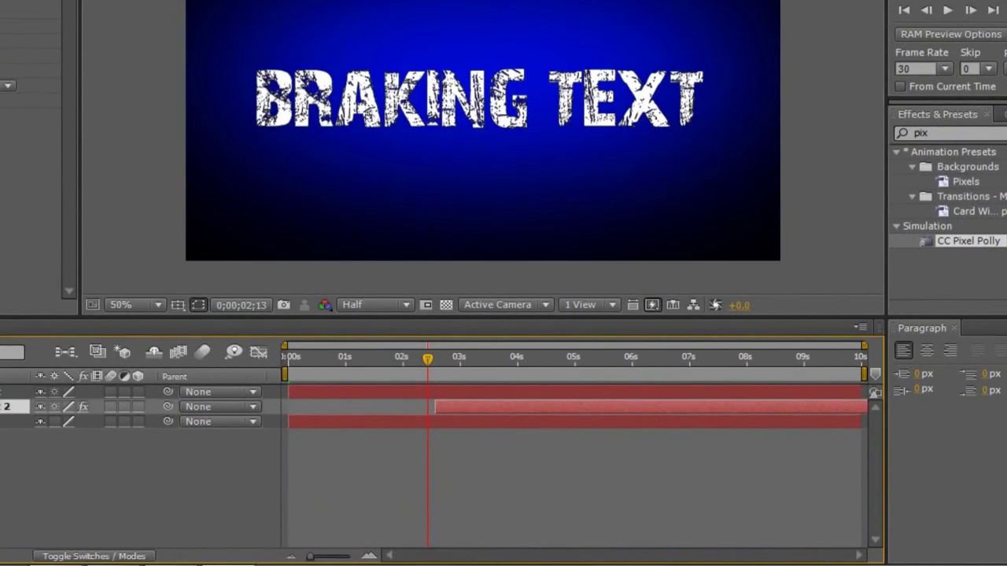
pyautogui.click(676, 392)
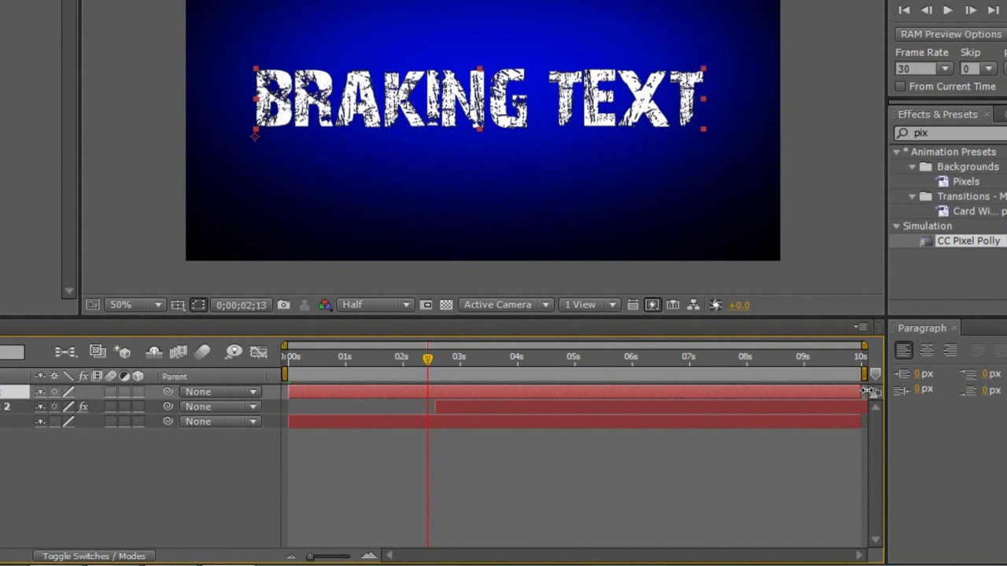
pyautogui.moveTo(863, 392)
pyautogui.mouseDown()
pyautogui.moveTo(434, 390)
pyautogui.moveTo(438, 360)
pyautogui.moveTo(427, 363)
pyautogui.mouseUp()
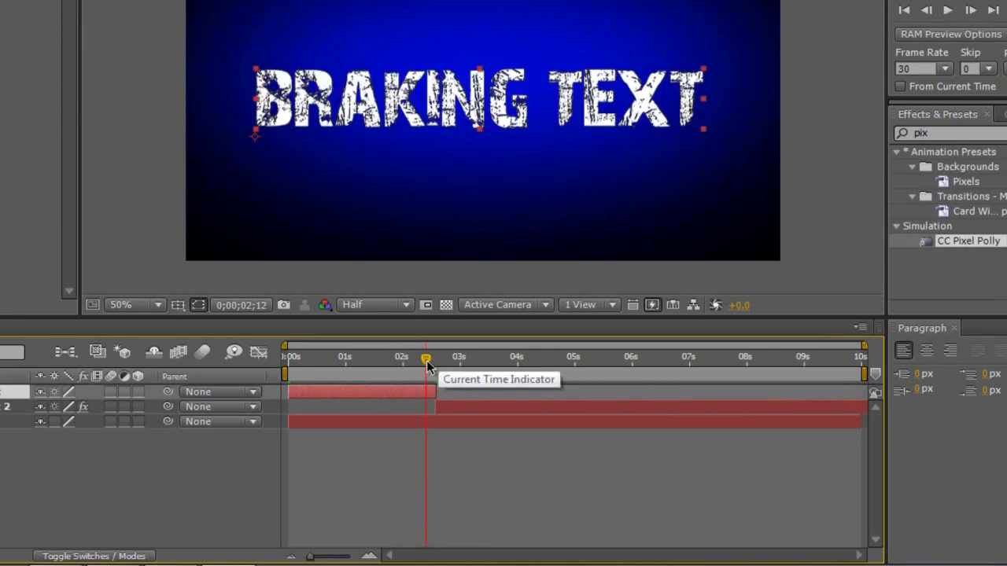
pyautogui.press('space')
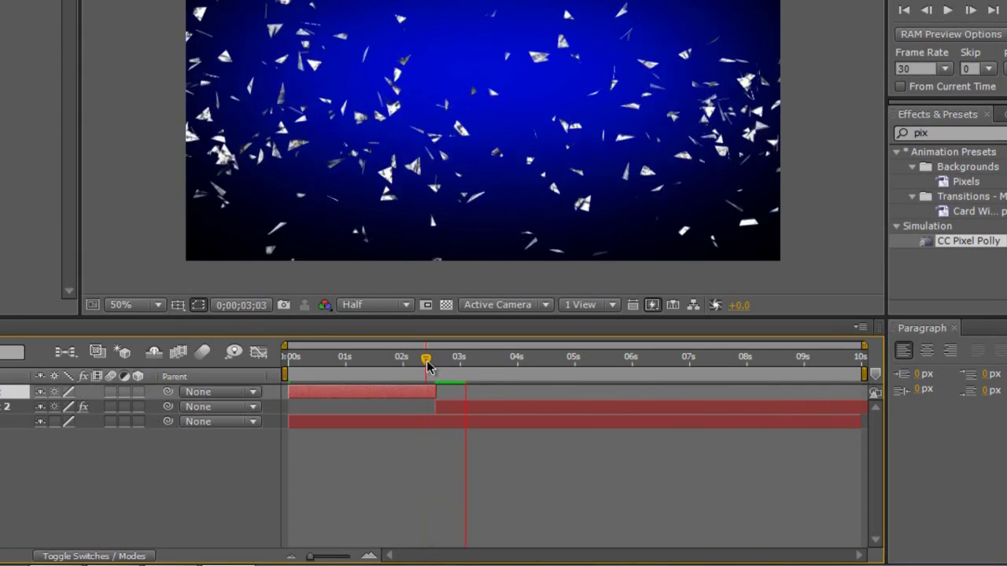
pyautogui.moveTo(464, 358); pyautogui.dragTo(315, 359)
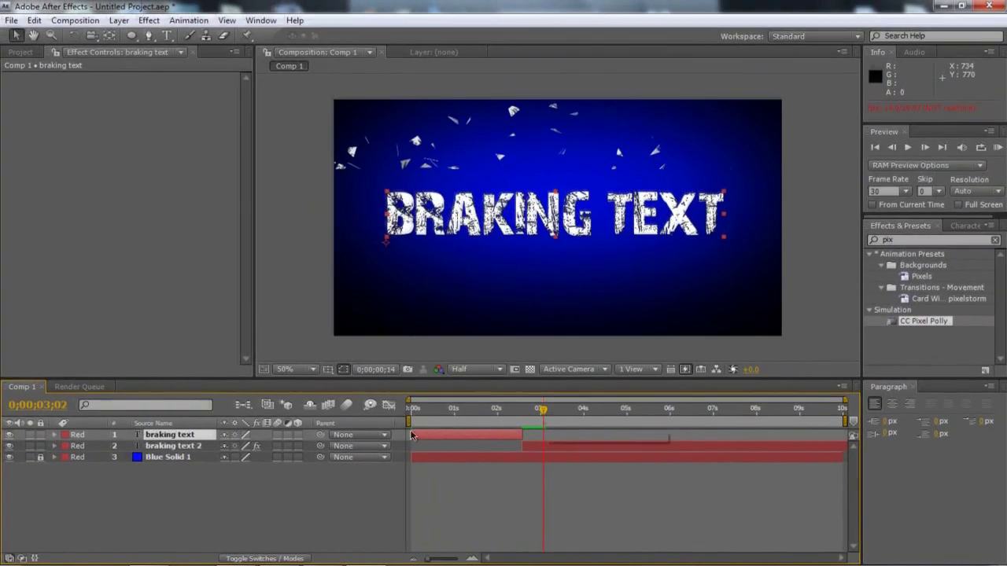
# - At 02;28 mid-shatter, add a Fill to braking text 2 coloured light blue 00A8FF
pyautogui.click(177, 448)
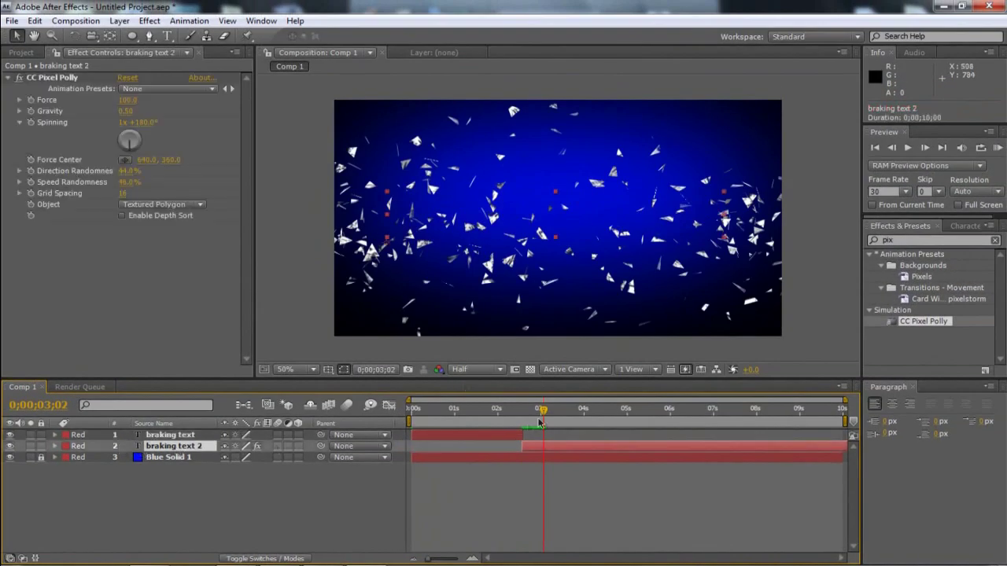
pyautogui.moveTo(534, 415); pyautogui.dragTo(532, 412)
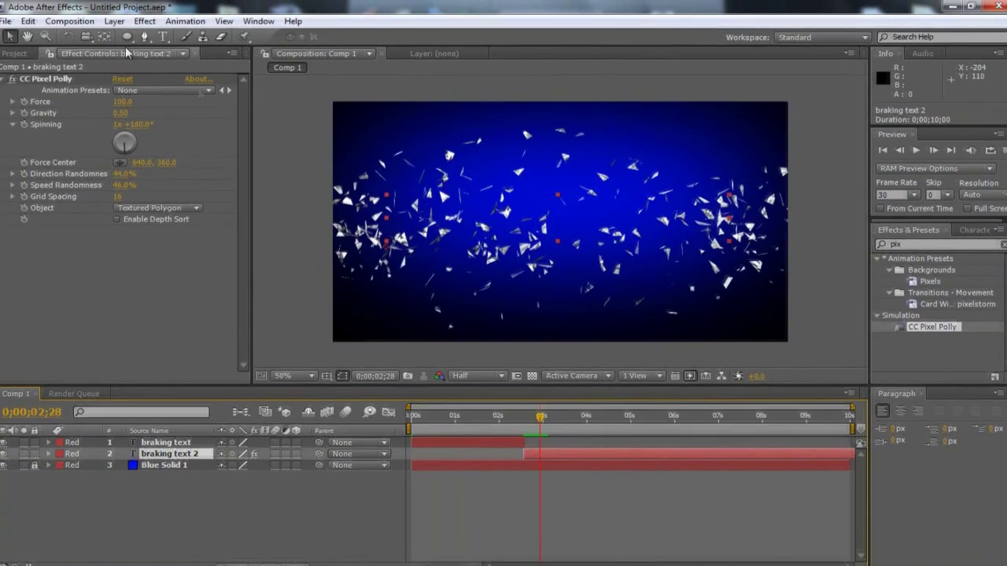
pyautogui.click(149, 21)
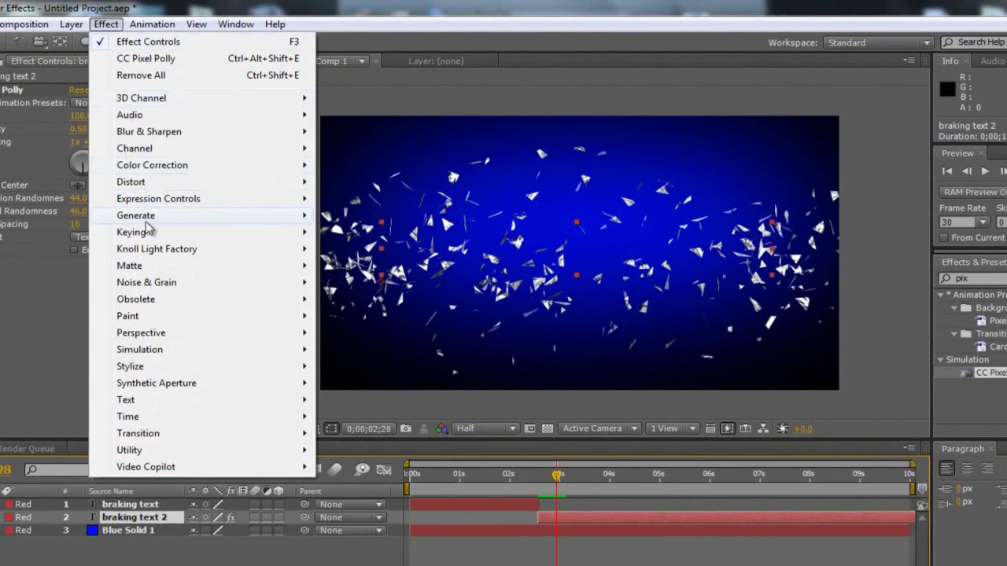
pyautogui.moveTo(153, 213)
pyautogui.click(346, 450)
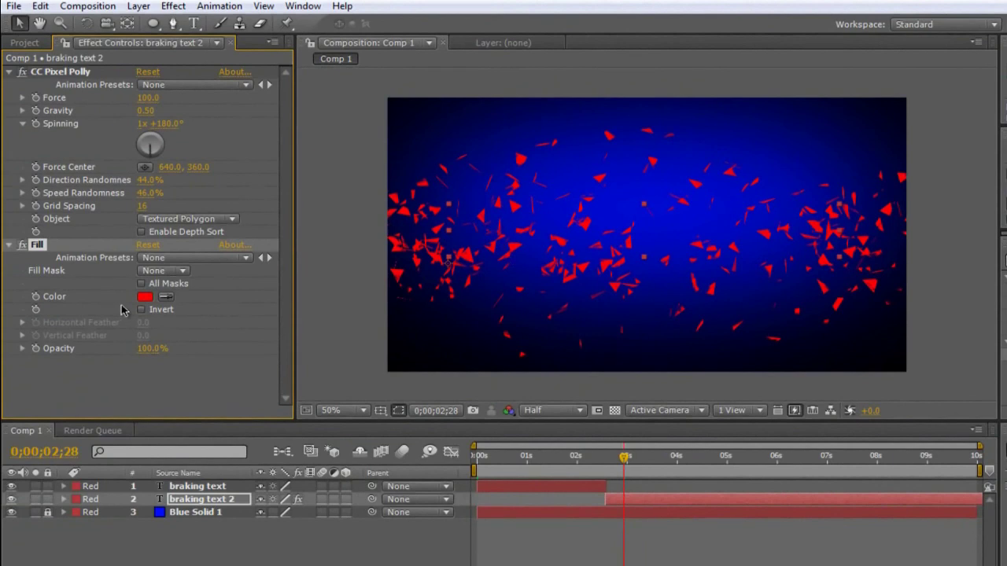
pyautogui.click(145, 297)
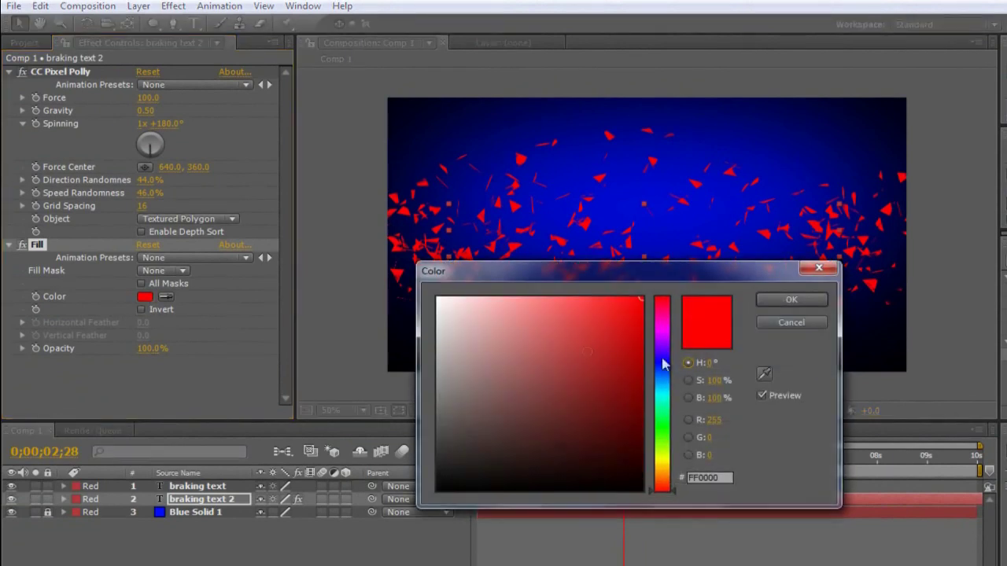
pyautogui.moveTo(659, 378)
pyautogui.mouseDown()
pyautogui.moveTo(659, 399)
pyautogui.moveTo(663, 388)
pyautogui.mouseUp()
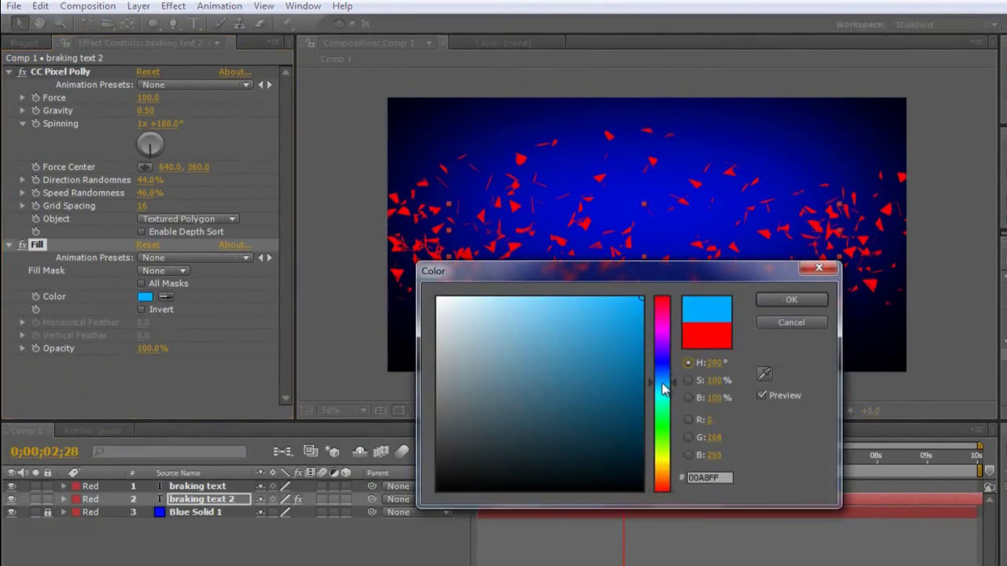
pyautogui.click(791, 300)
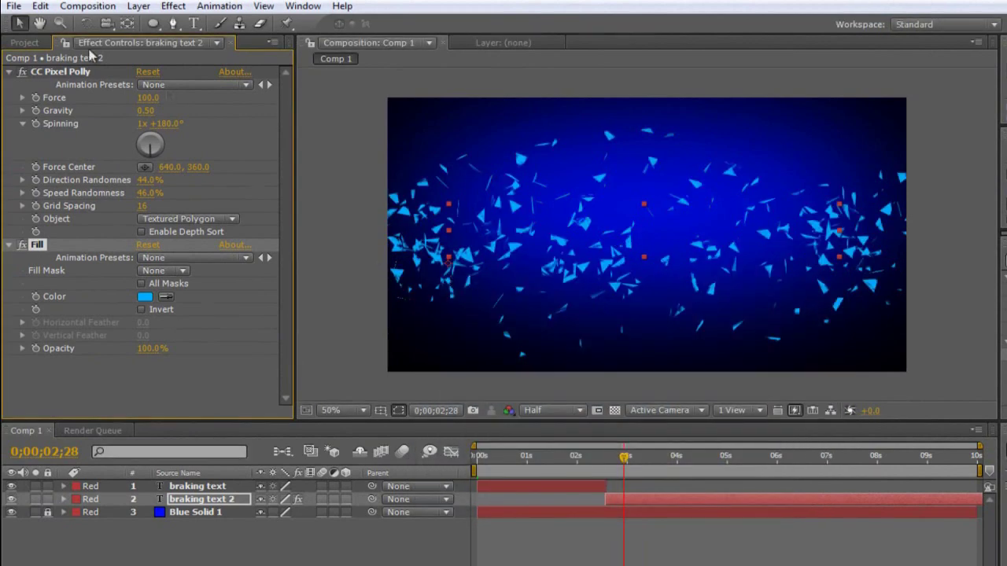
# - Add a Glow to the blue shards with Glow Intensity 2.0, then collapse the effect settings
pyautogui.click(173, 6)
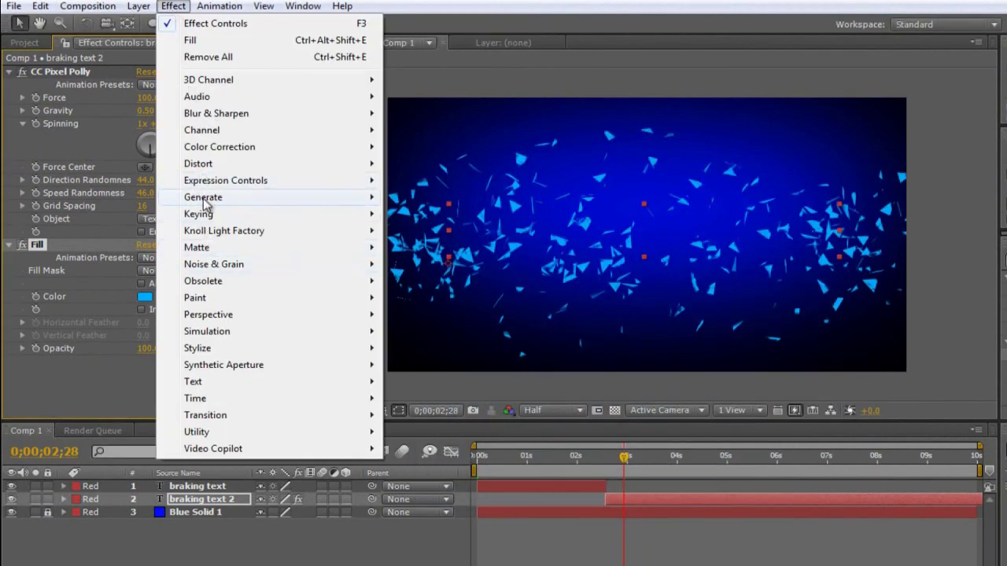
pyautogui.moveTo(206, 351)
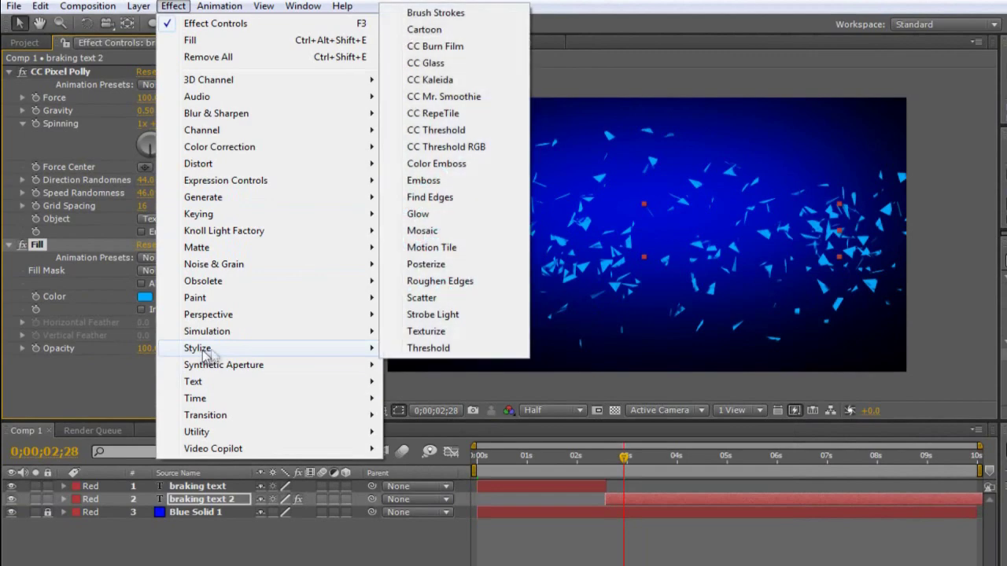
pyautogui.click(425, 214)
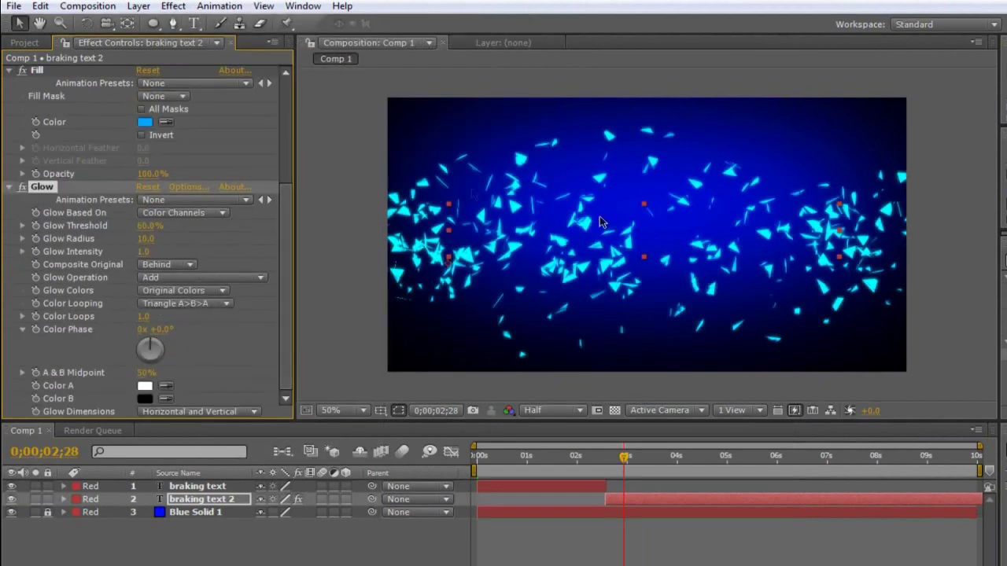
pyautogui.click(143, 251)
pyautogui.press('Return')
pyautogui.click(9, 189)
pyautogui.click(8, 71)
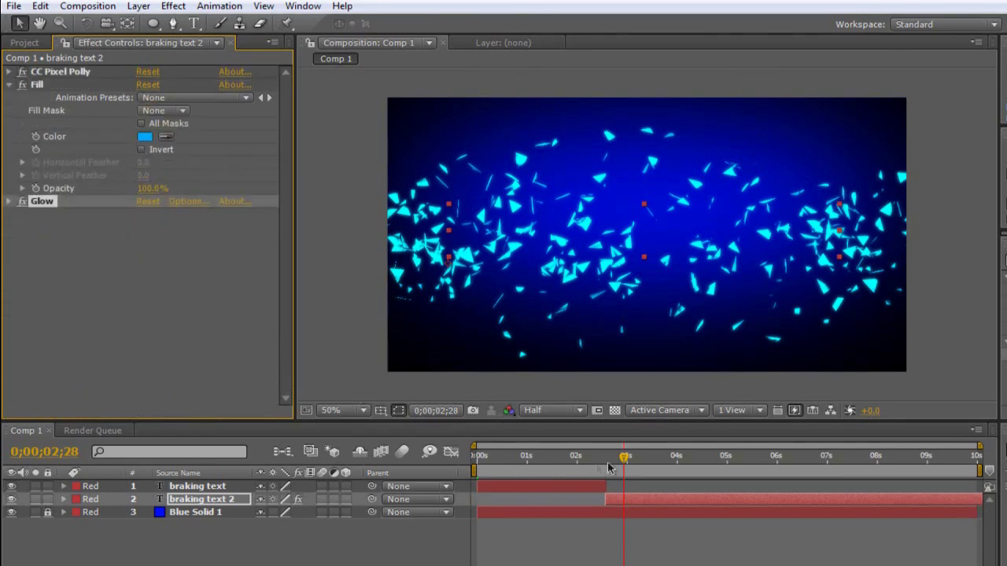
# - Scrub the timeline from 02;15 and 02;04 back to 00;17 to review the glowing break
pyautogui.moveTo(609, 467); pyautogui.dragTo(601, 458)
pyautogui.press('h')
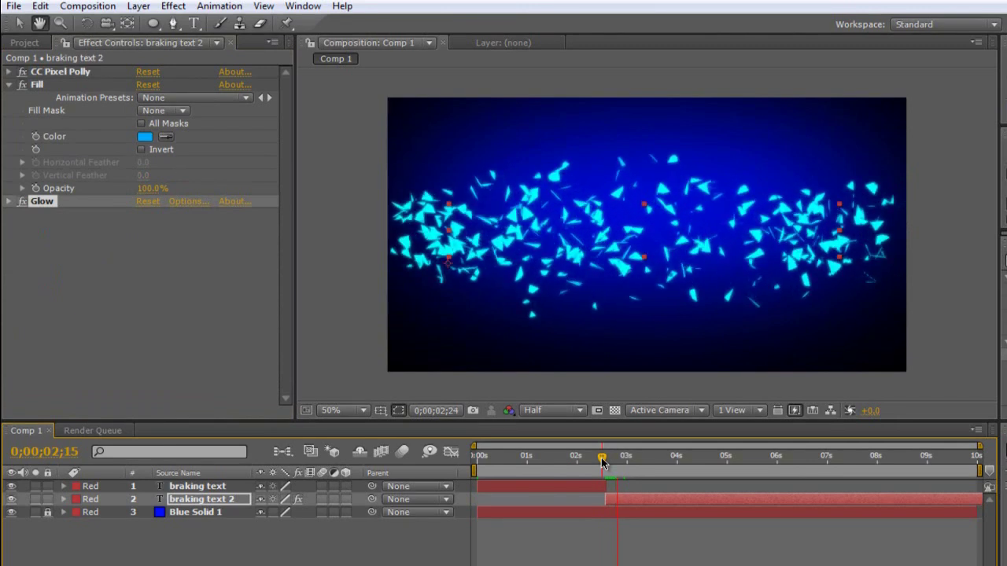
pyautogui.press('v')
pyautogui.moveTo(621, 459); pyautogui.dragTo(588, 461)
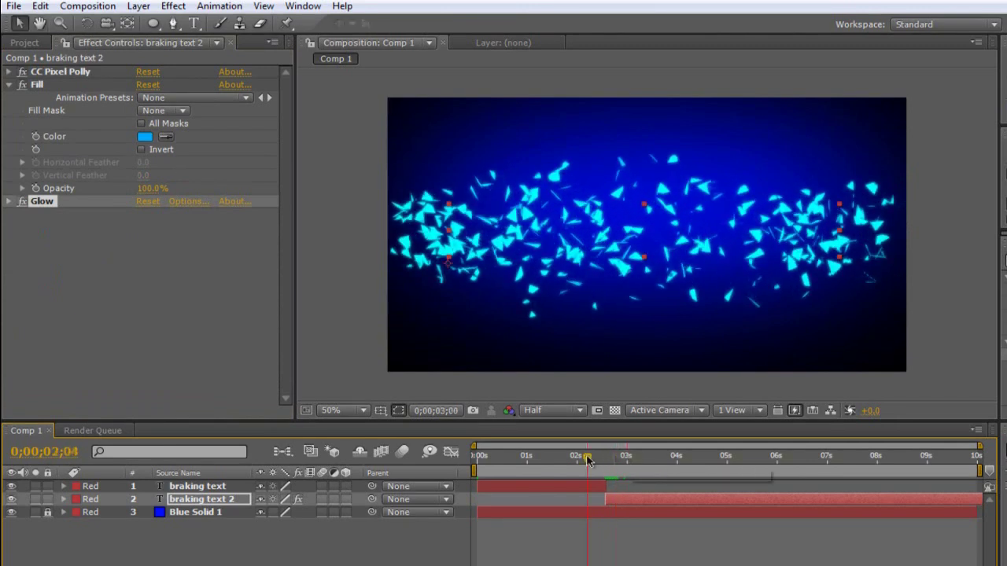
pyautogui.click(976, 477)
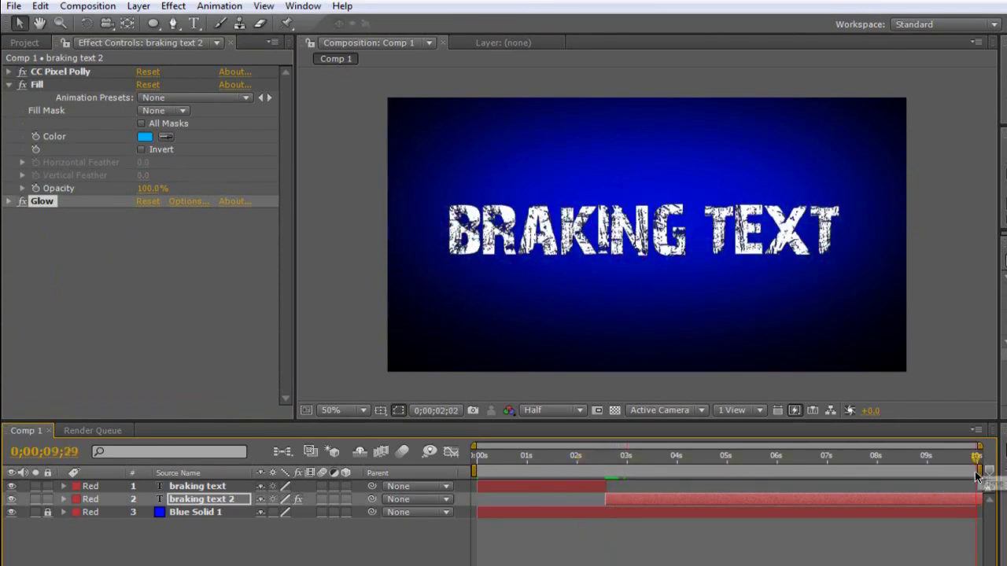
pyautogui.click(848, 458)
pyautogui.moveTo(849, 459); pyautogui.dragTo(507, 460)
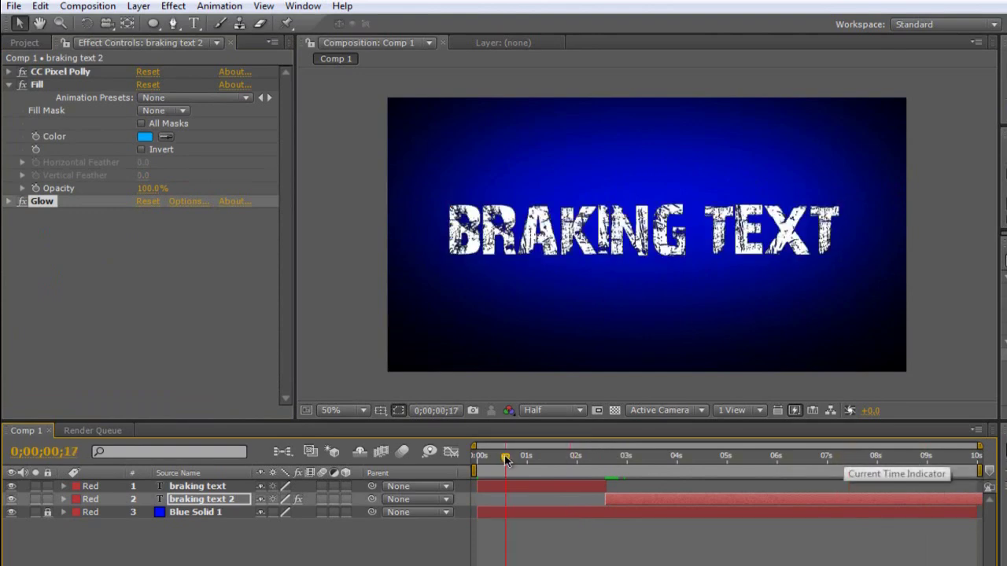
# - Add a Ramp effect to the braking text layer with a light grey ADADAD start colour
pyautogui.click(230, 487)
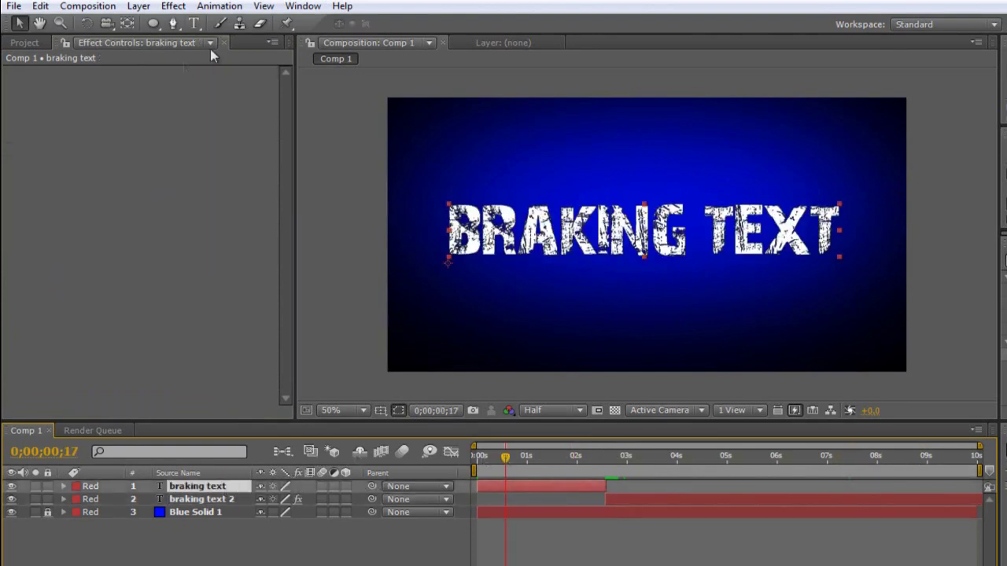
pyautogui.click(173, 6)
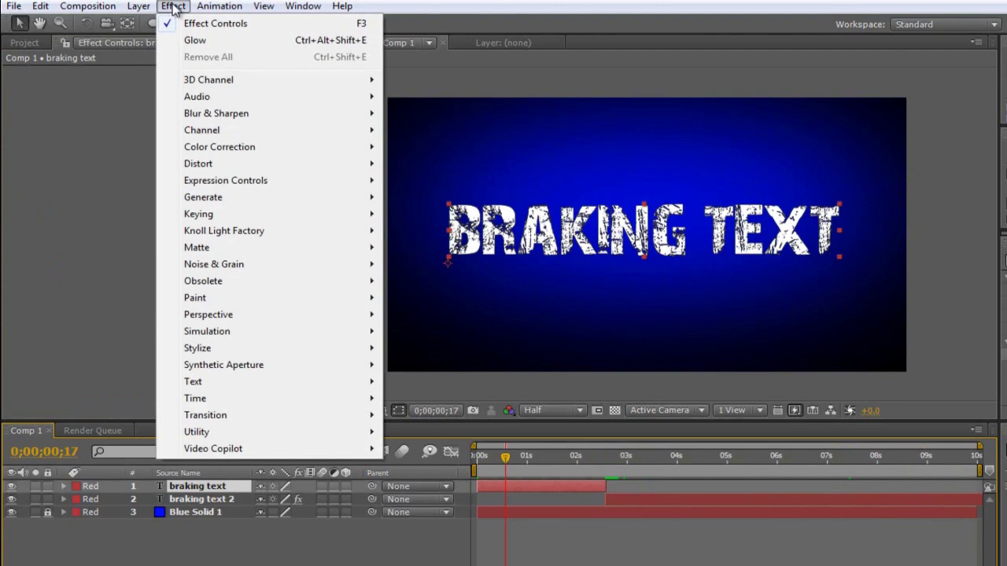
pyautogui.click(210, 497)
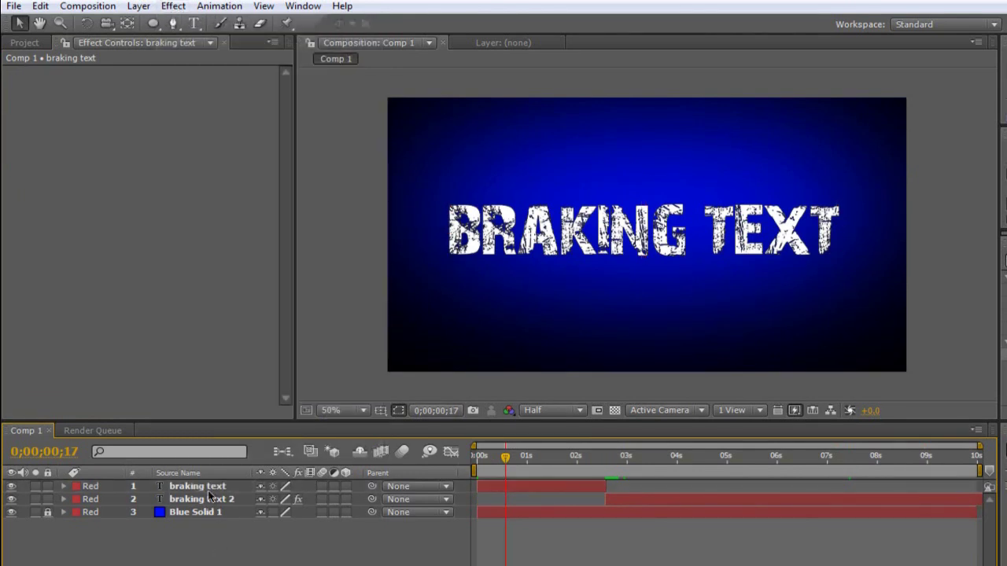
pyautogui.click(204, 489)
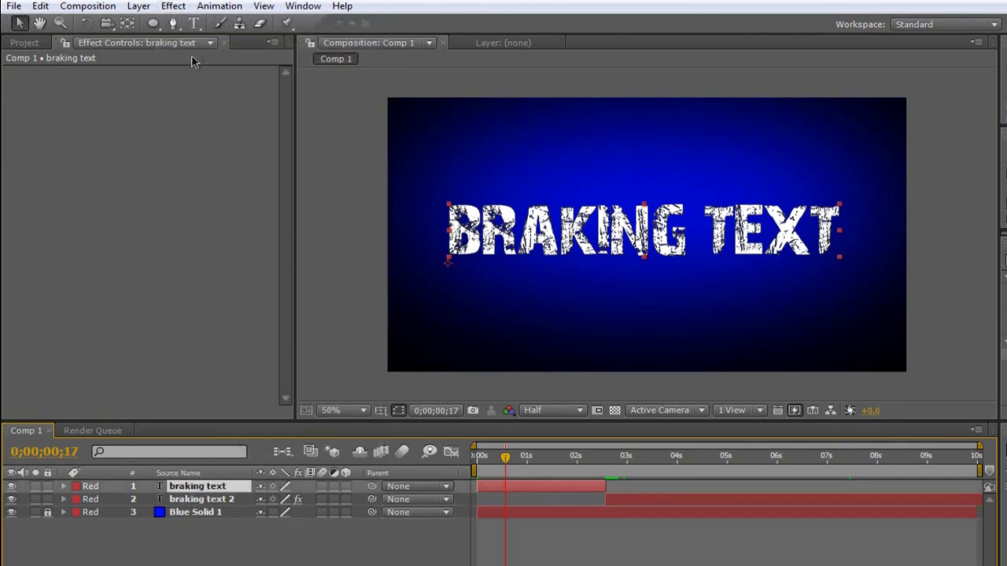
pyautogui.click(173, 7)
pyautogui.moveTo(283, 202)
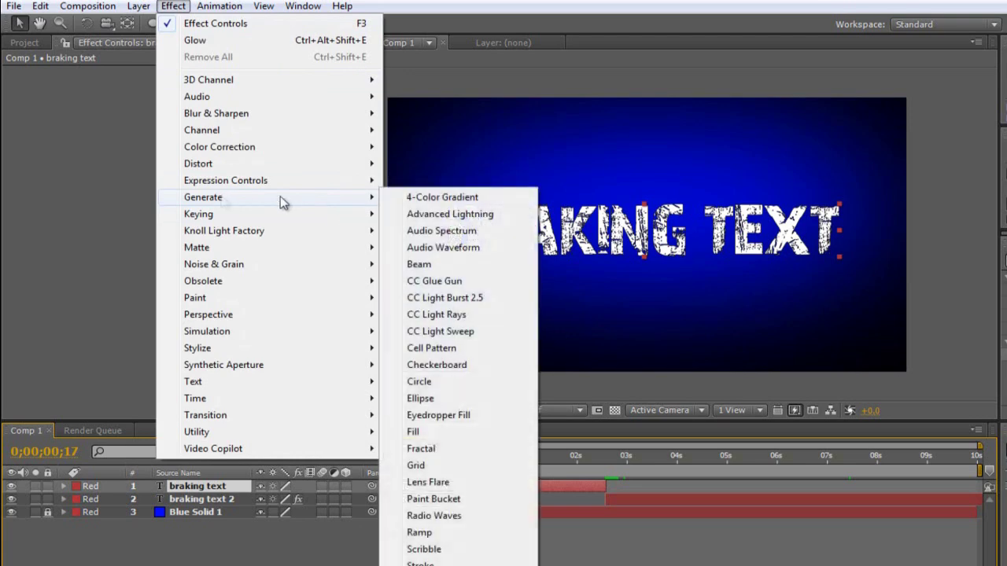
pyautogui.click(423, 535)
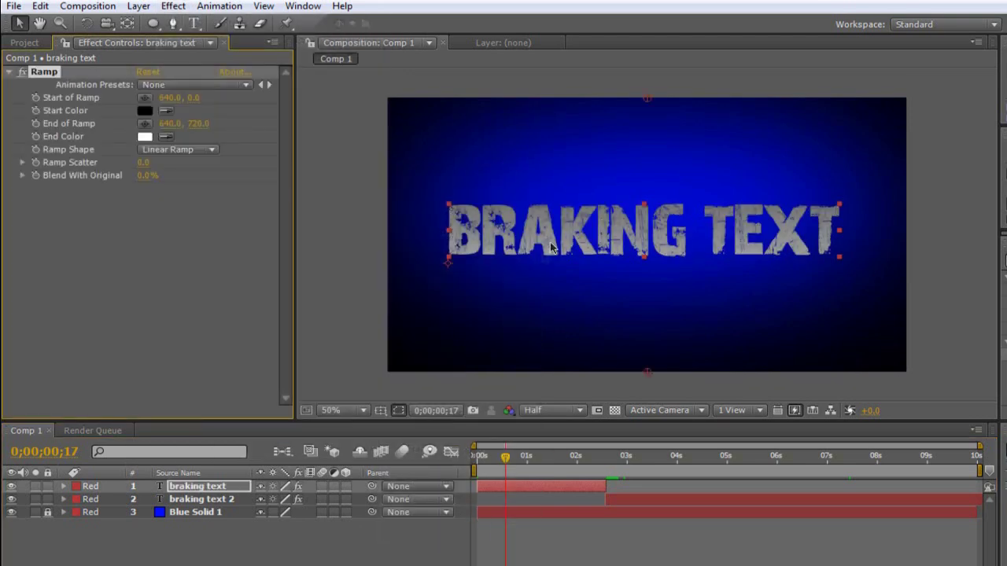
pyautogui.click(145, 111)
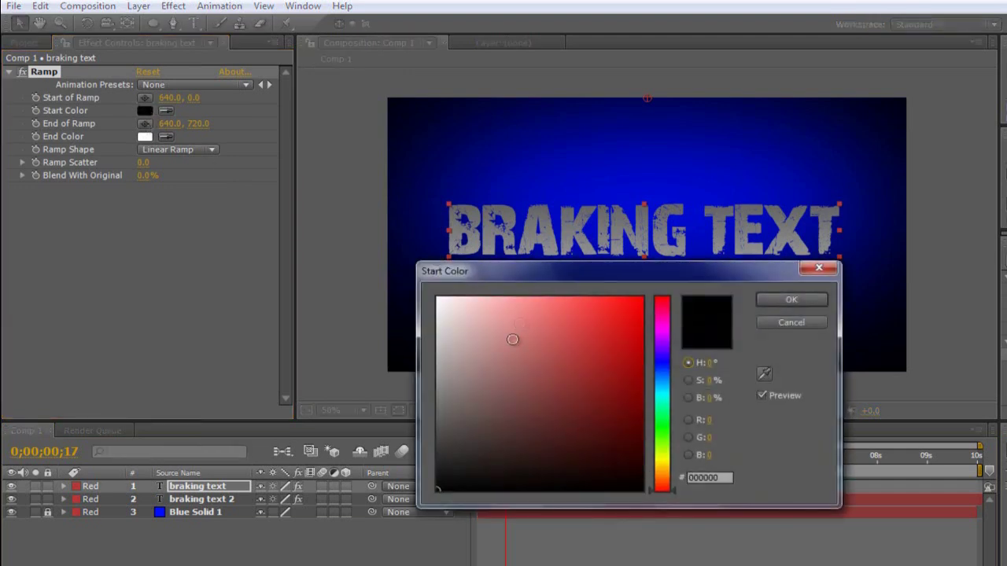
pyautogui.moveTo(512, 337); pyautogui.dragTo(423, 353)
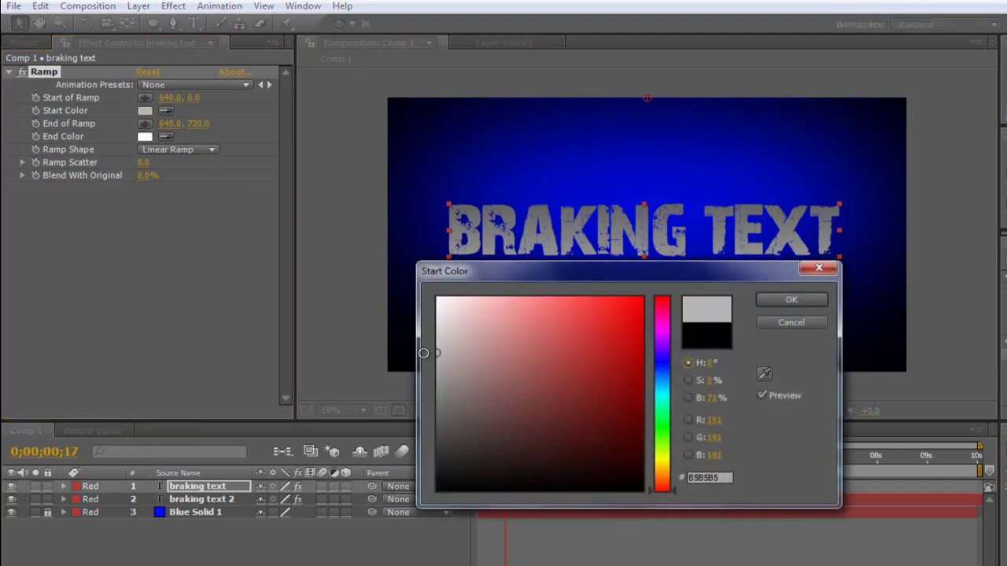
pyautogui.click(791, 299)
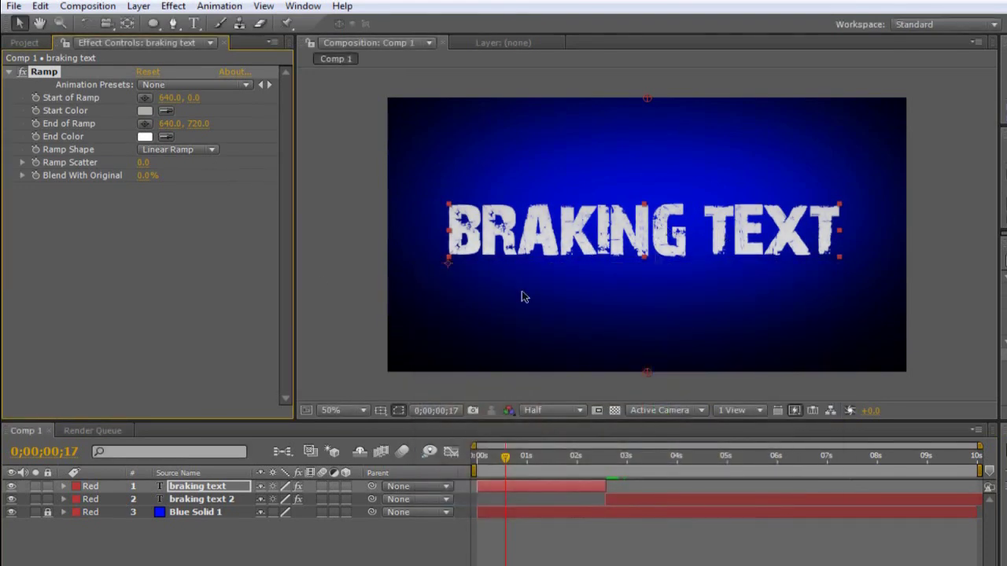
pyautogui.click(339, 249)
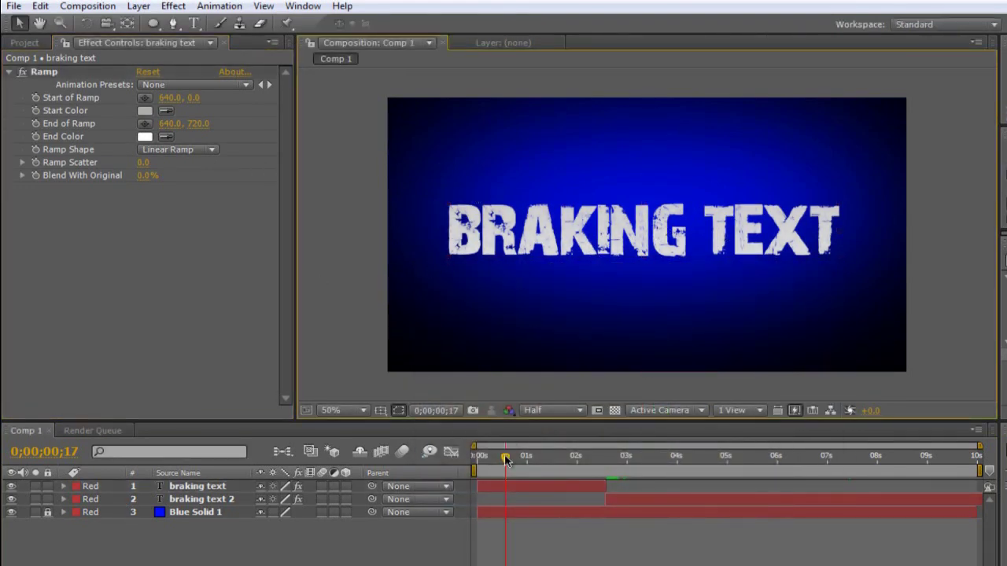
# - Trim the work area to about 4 seconds, RAM-preview the shatter, then return to frame 0
pyautogui.moveTo(506, 457); pyautogui.dragTo(478, 457)
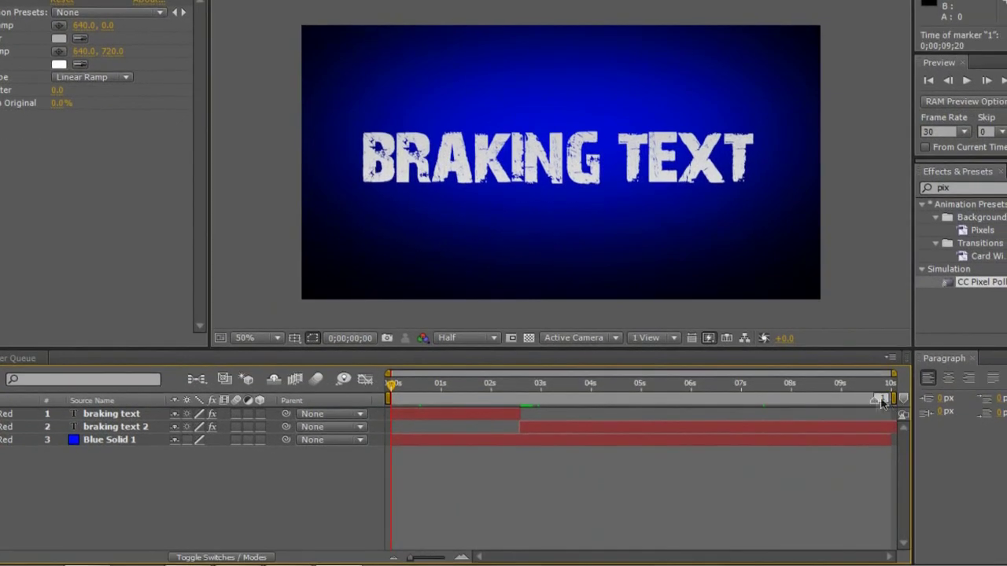
pyautogui.moveTo(892, 398); pyautogui.dragTo(605, 401)
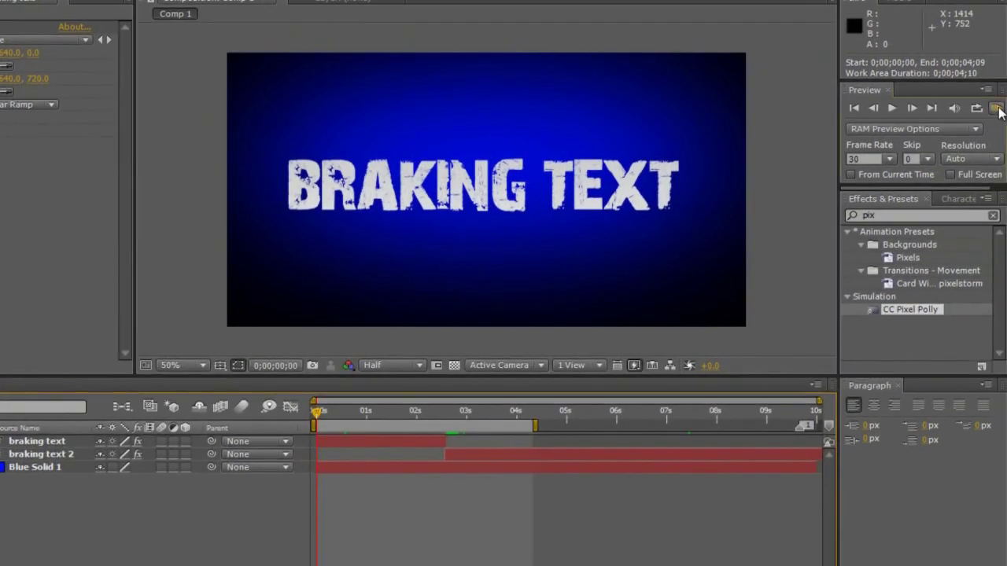
pyautogui.click(997, 108)
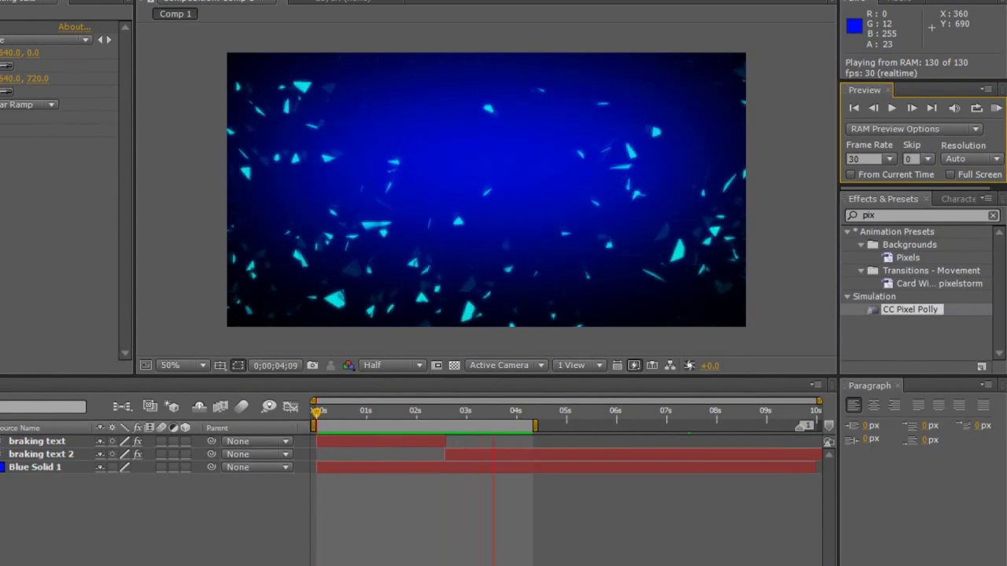
pyautogui.press('space')
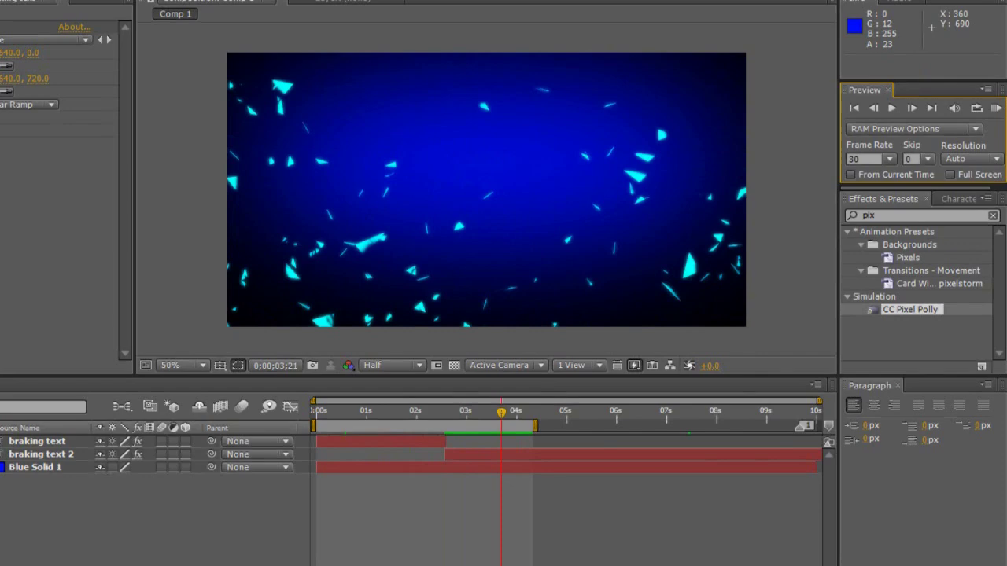
pyautogui.moveTo(501, 415); pyautogui.dragTo(316, 413)
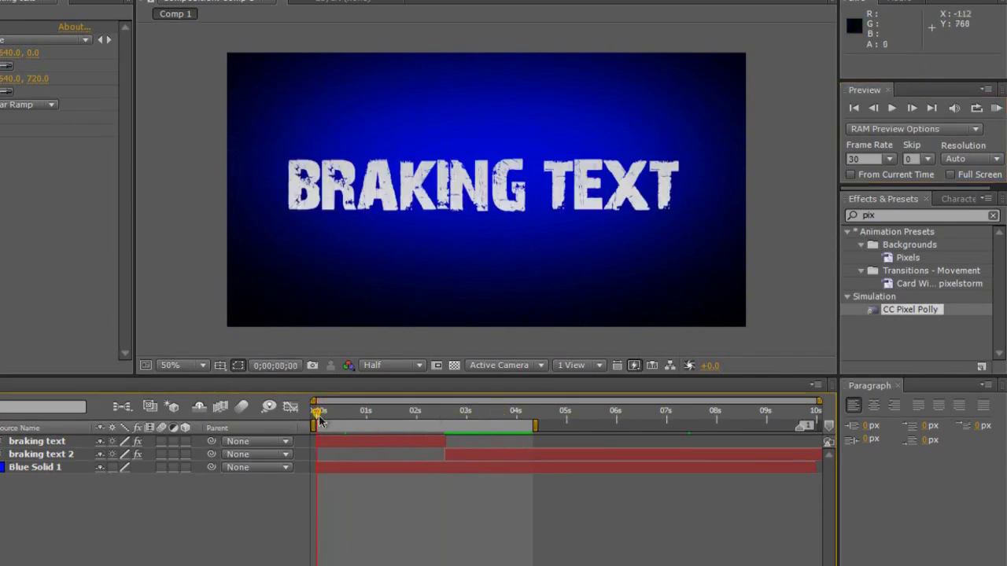
# - On the braking text layer, set an Opacity keyframe of 0% at 0s
pyautogui.click(422, 441)
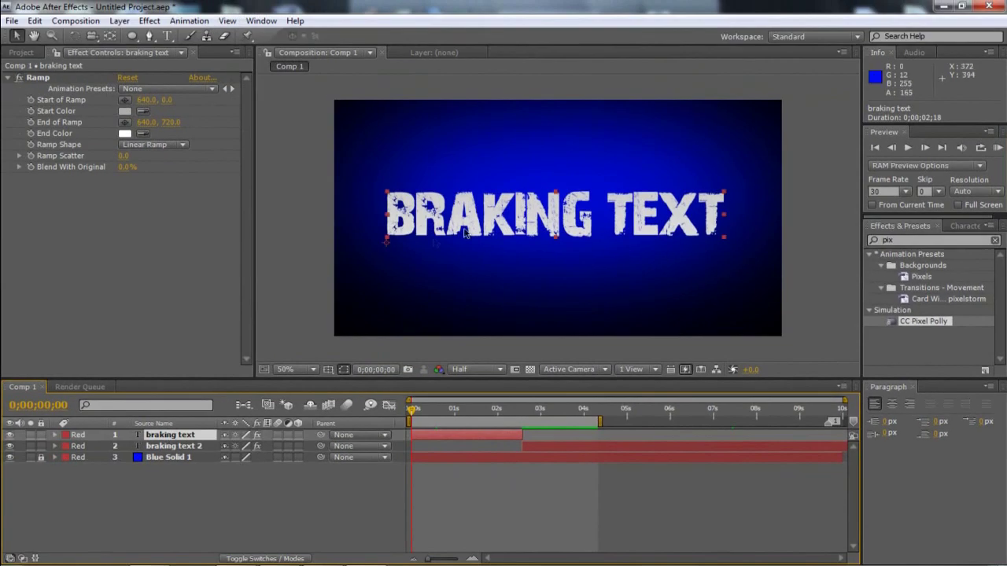
pyautogui.click(170, 446)
pyautogui.click(464, 435)
pyautogui.click(54, 435)
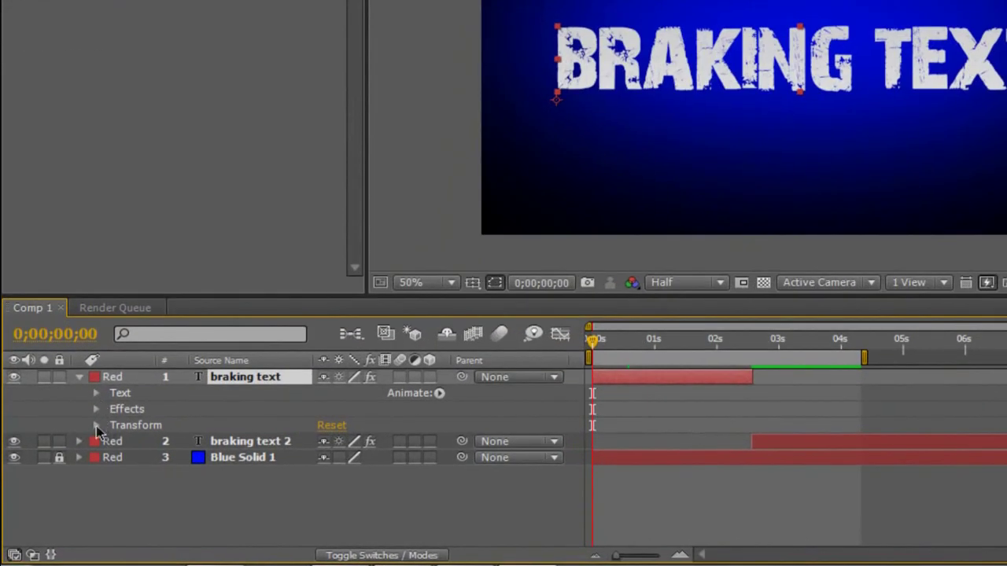
pyautogui.click(95, 409)
pyautogui.click(95, 409)
pyautogui.click(96, 425)
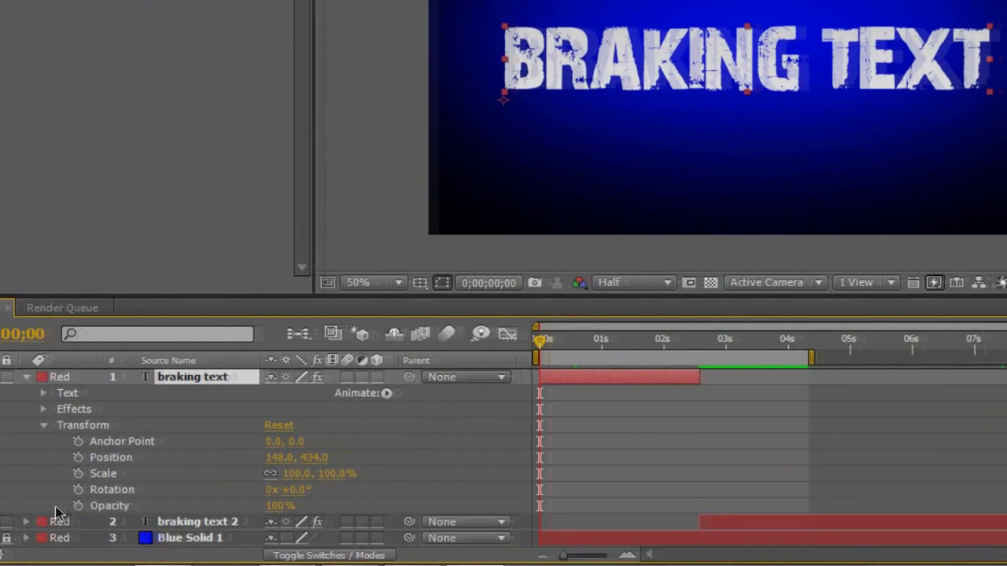
pyautogui.click(46, 506)
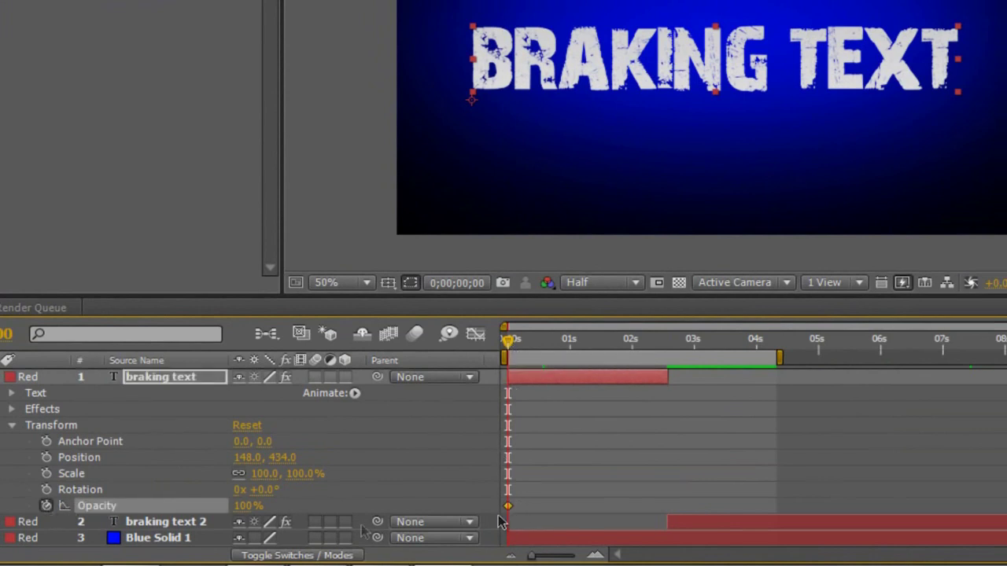
pyautogui.click(244, 507)
pyautogui.write('0')
pyautogui.press('Return')
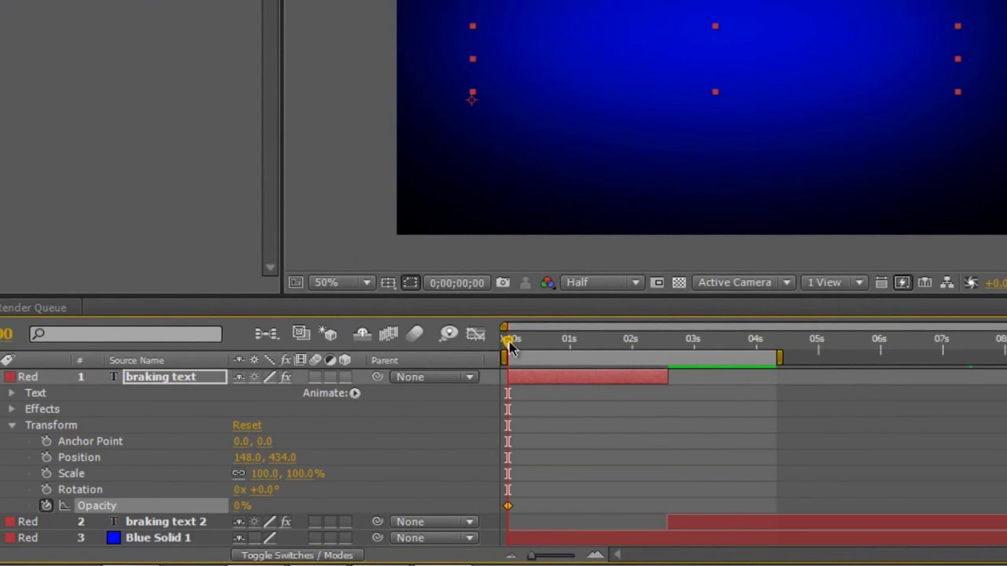
# - Keyframe Opacity at 100% on frame 12 and play back the fade-in
pyautogui.moveTo(510, 340); pyautogui.dragTo(534, 352)
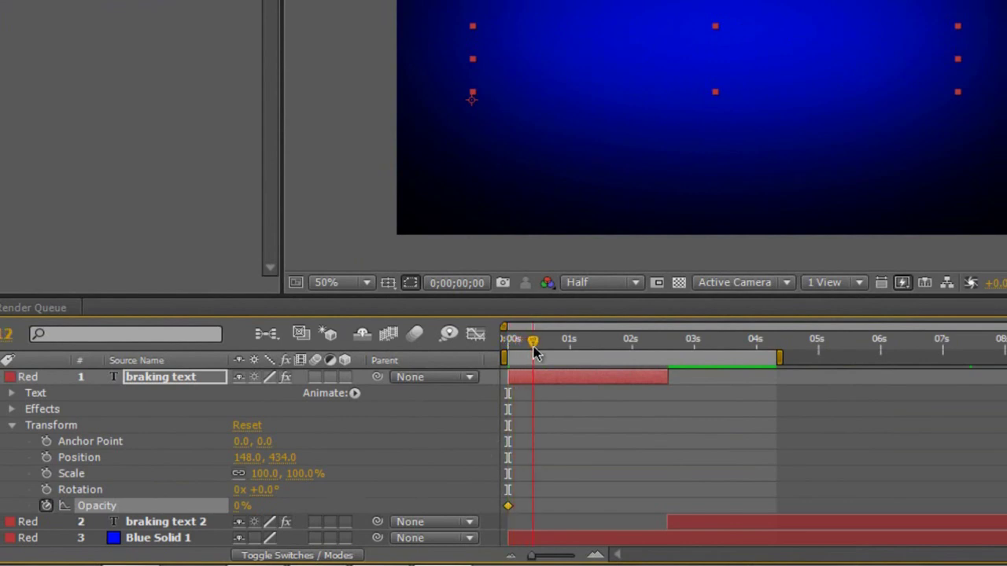
pyautogui.click(241, 506)
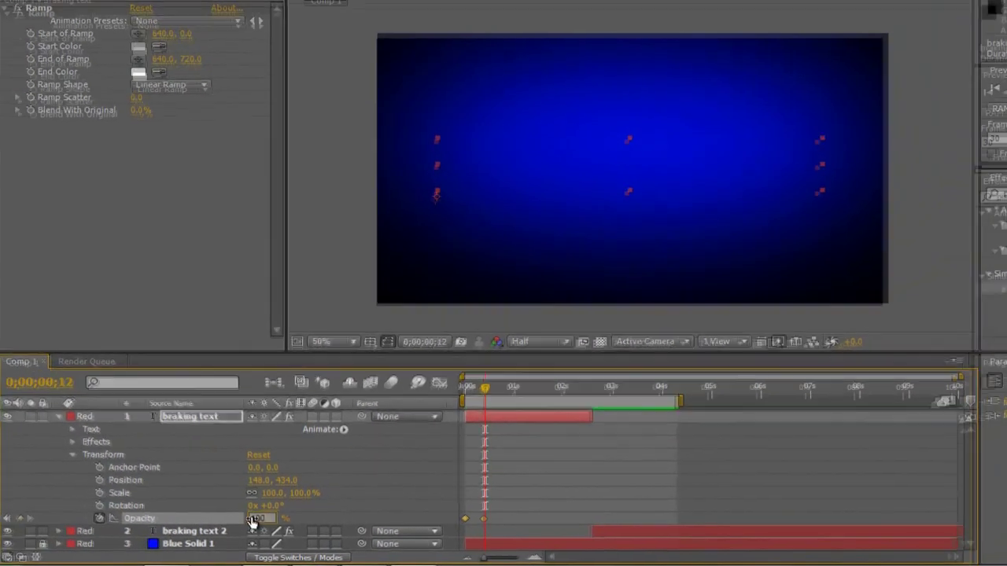
pyautogui.write('100')
pyautogui.press('Return')
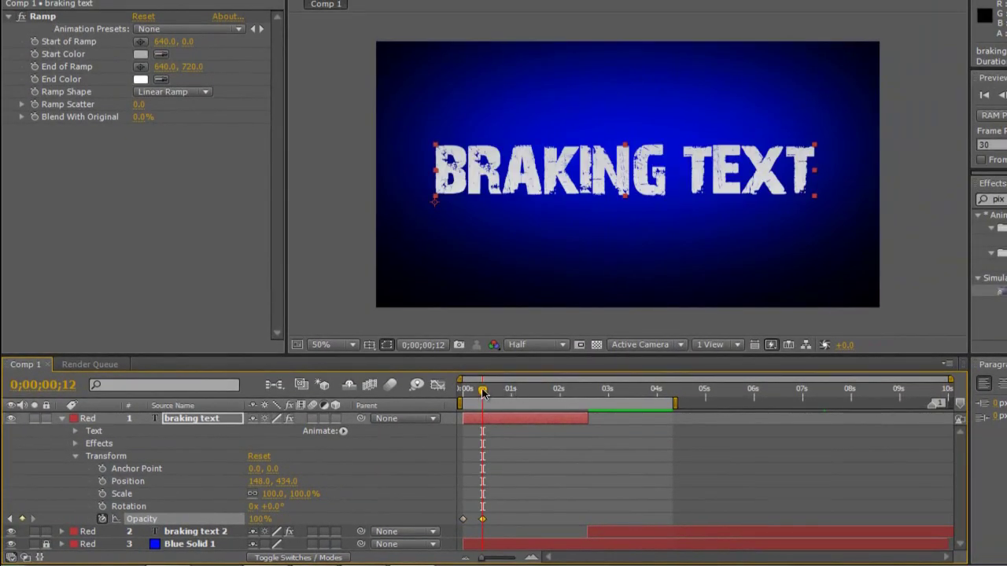
pyautogui.moveTo(483, 391); pyautogui.dragTo(401, 388)
pyautogui.press('space')
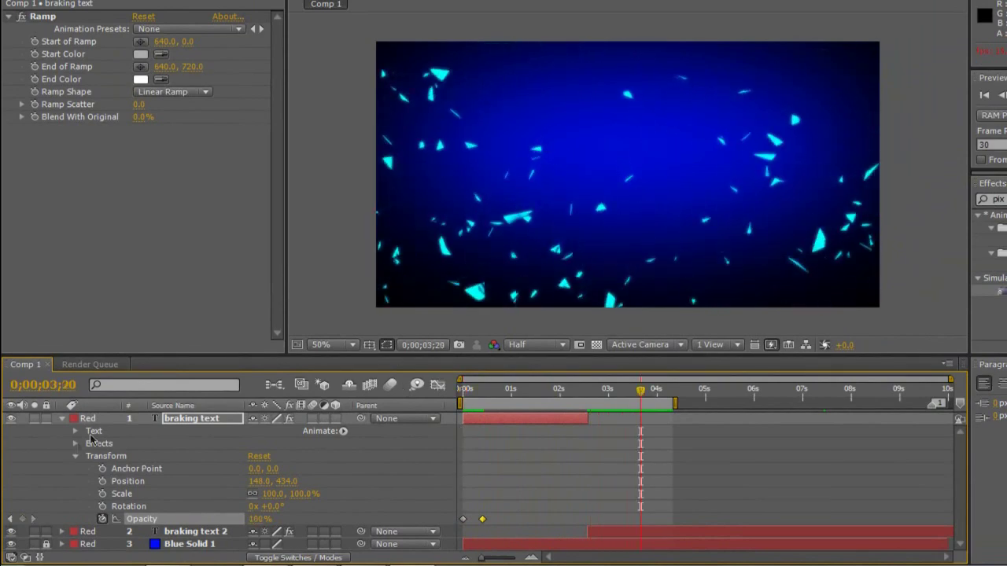
pyautogui.click(61, 420)
pyautogui.click(268, 502)
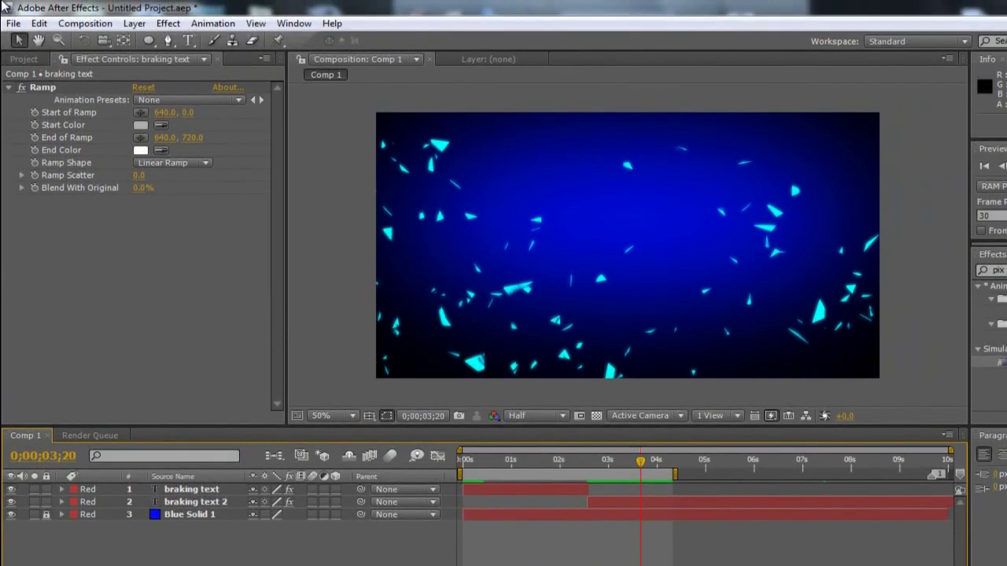
# - Add Comp 1 to the render queue, check the queued item, then return to the Comp 1 timeline
pyautogui.click(105, 25)
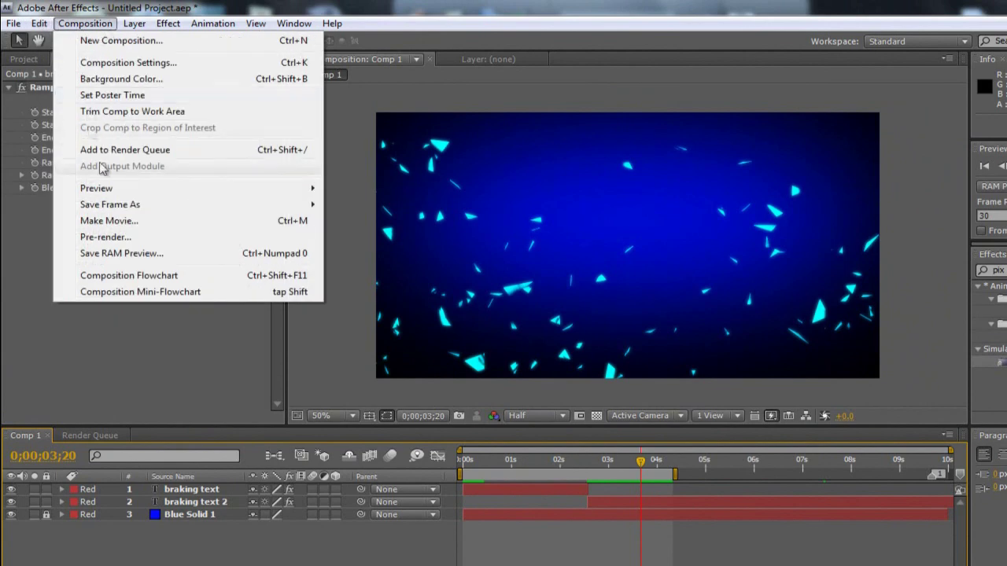
pyautogui.click(100, 150)
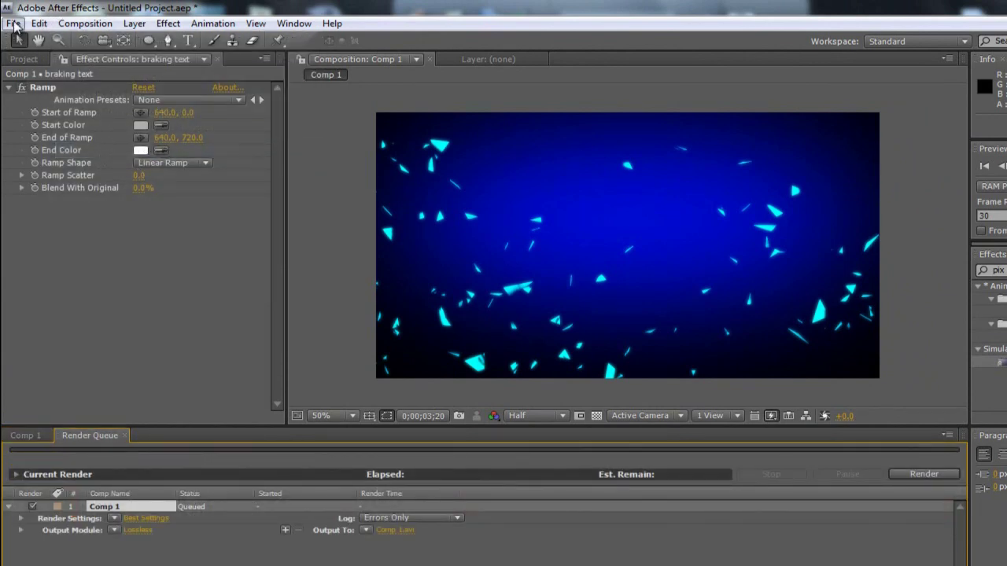
pyautogui.click(13, 24)
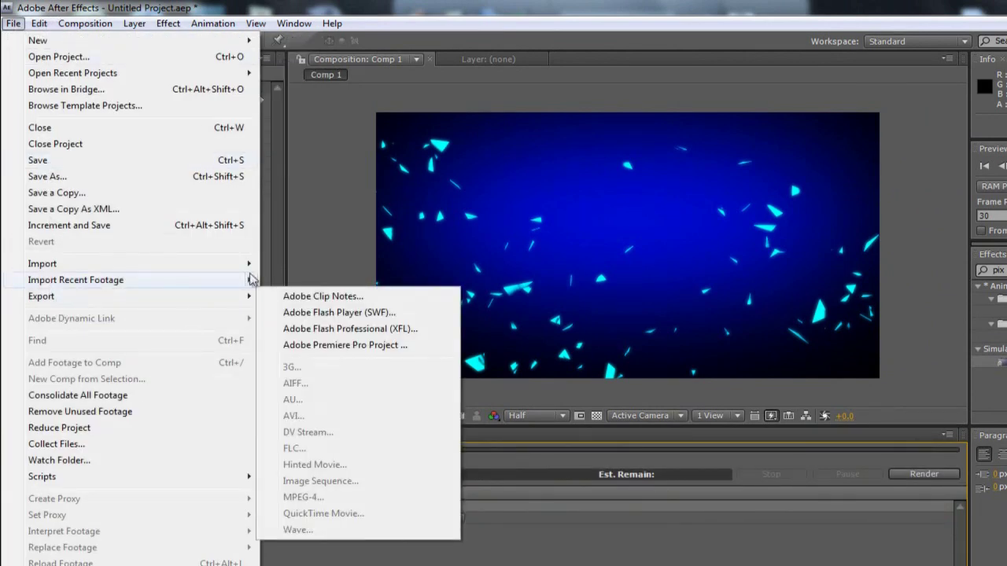
pyautogui.click(322, 238)
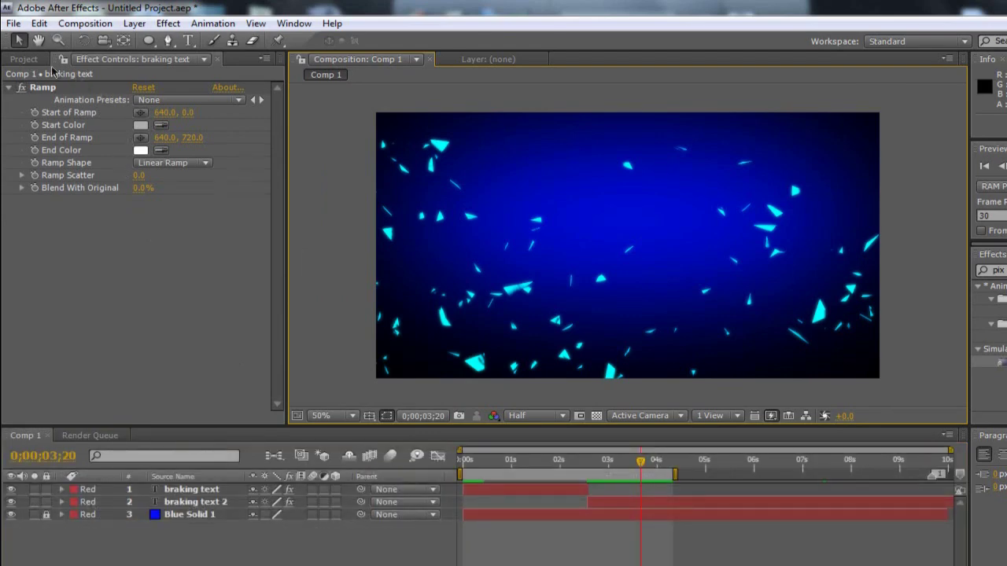
pyautogui.click(79, 434)
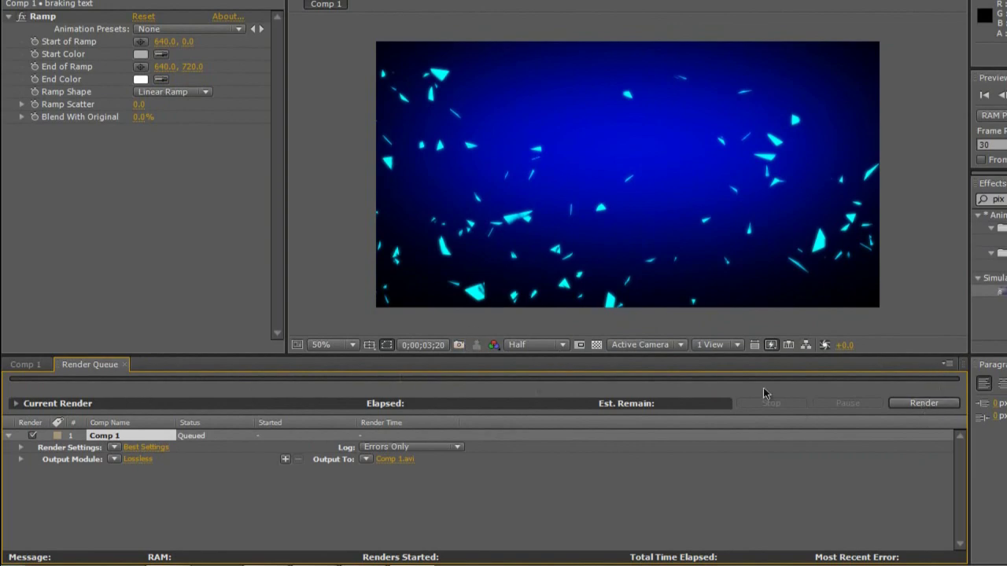
pyautogui.click(200, 205)
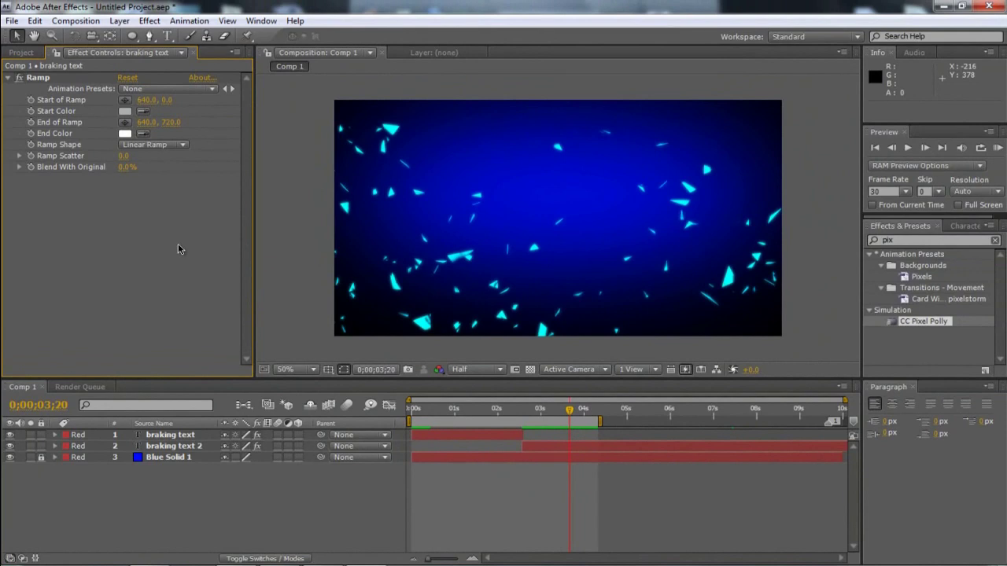
pyautogui.moveTo(569, 415); pyautogui.dragTo(521, 416)
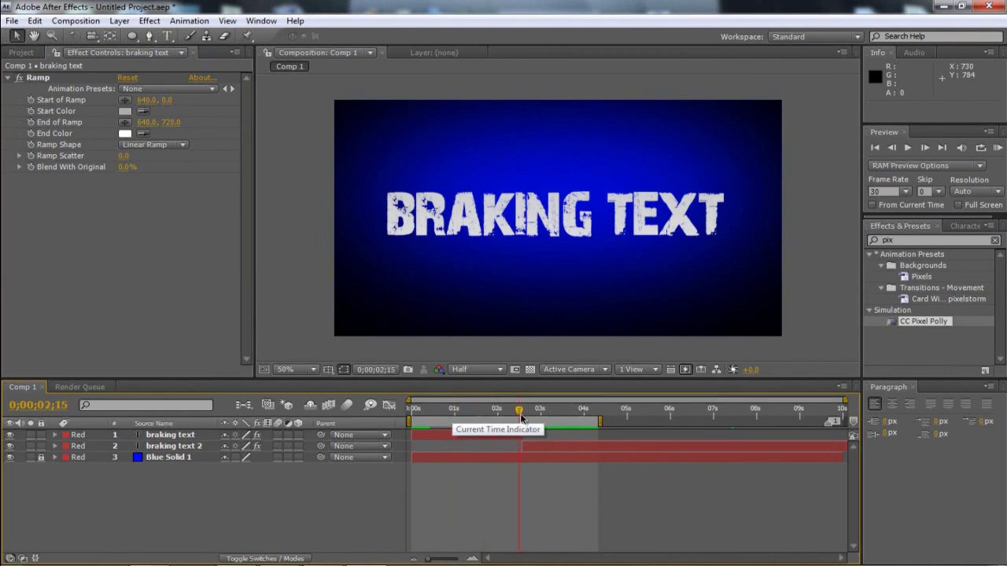